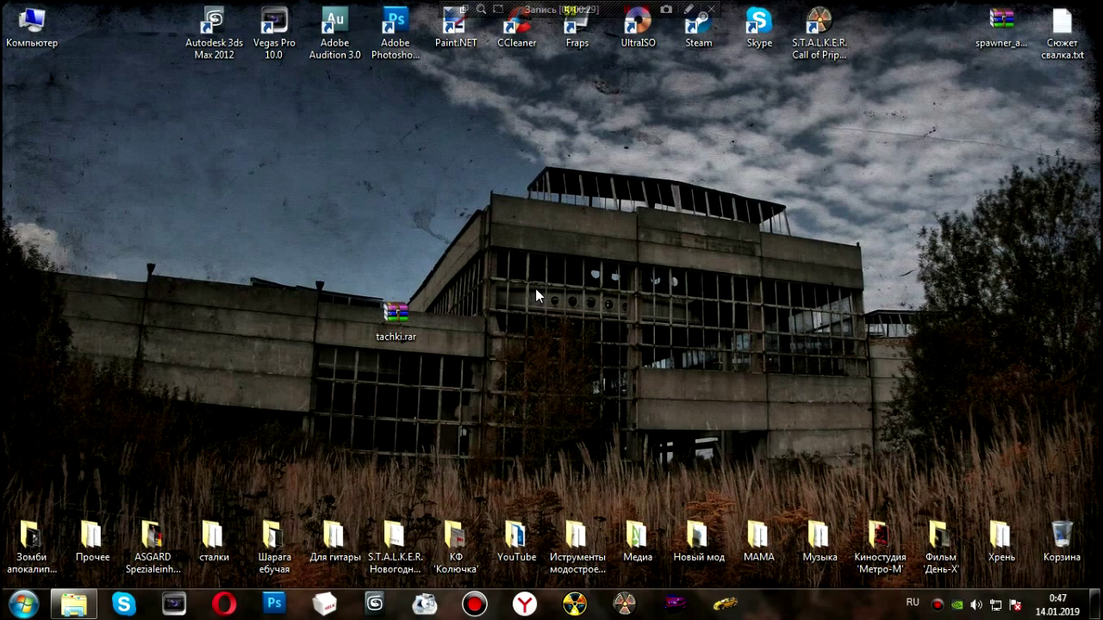
{"action": "left_click_drag", "start_coordinate": [446, 293], "coordinate": [366, 254]}
{"action": "left_click", "coordinate": [544, 303]}
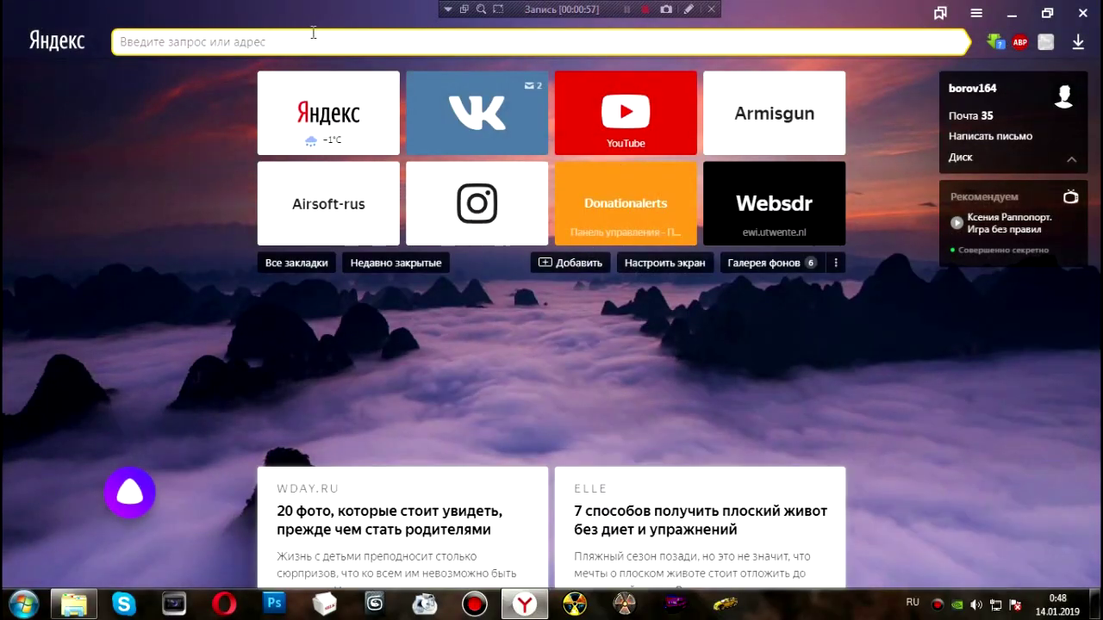
Step: Search Yandex for "транспорт для сталкер зов припяти" and open the PlayGround page for the "Transport for 1.06.02" mod
{"action": "type", "text": "транспор"}
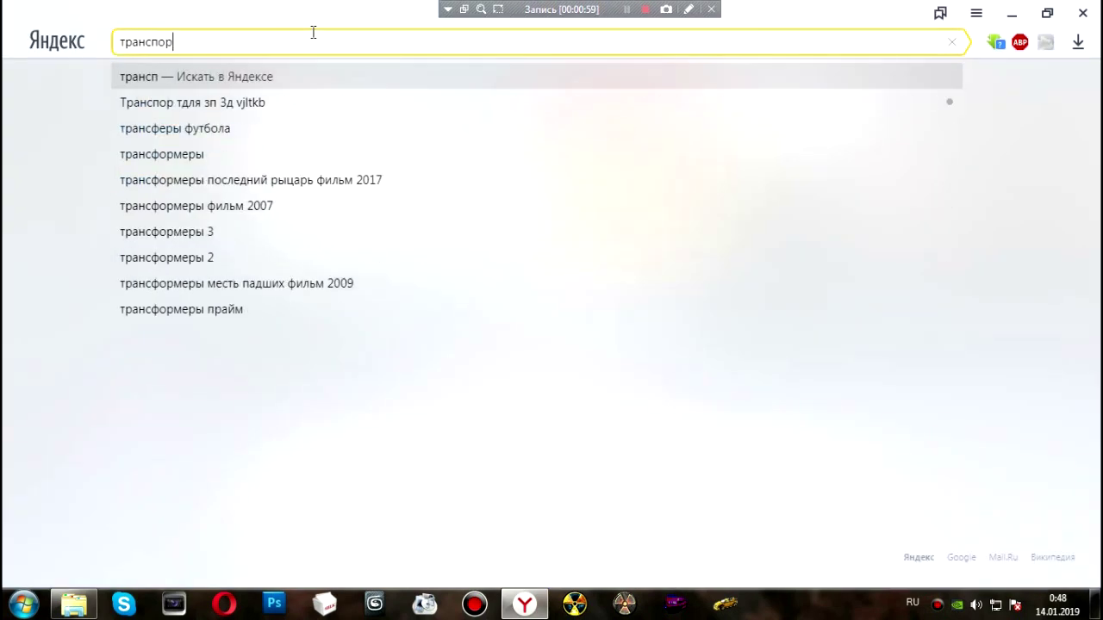
{"action": "type", "text": "т для стаклер"}
{"action": "key", "text": "Down"}
{"action": "key", "text": "Return"}
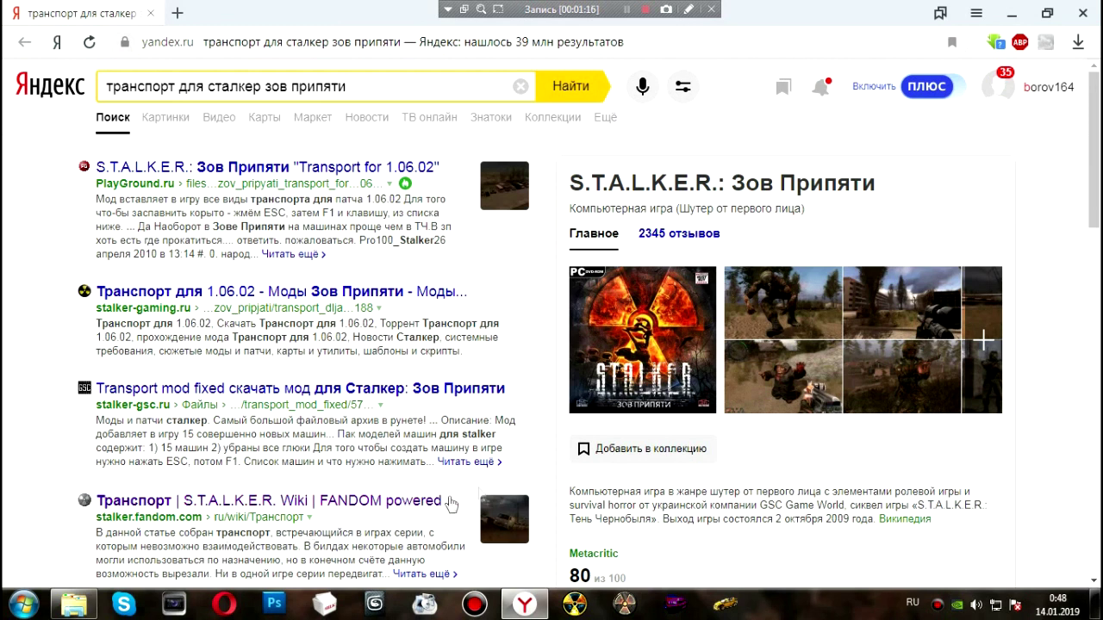
{"action": "left_click", "coordinate": [242, 172]}
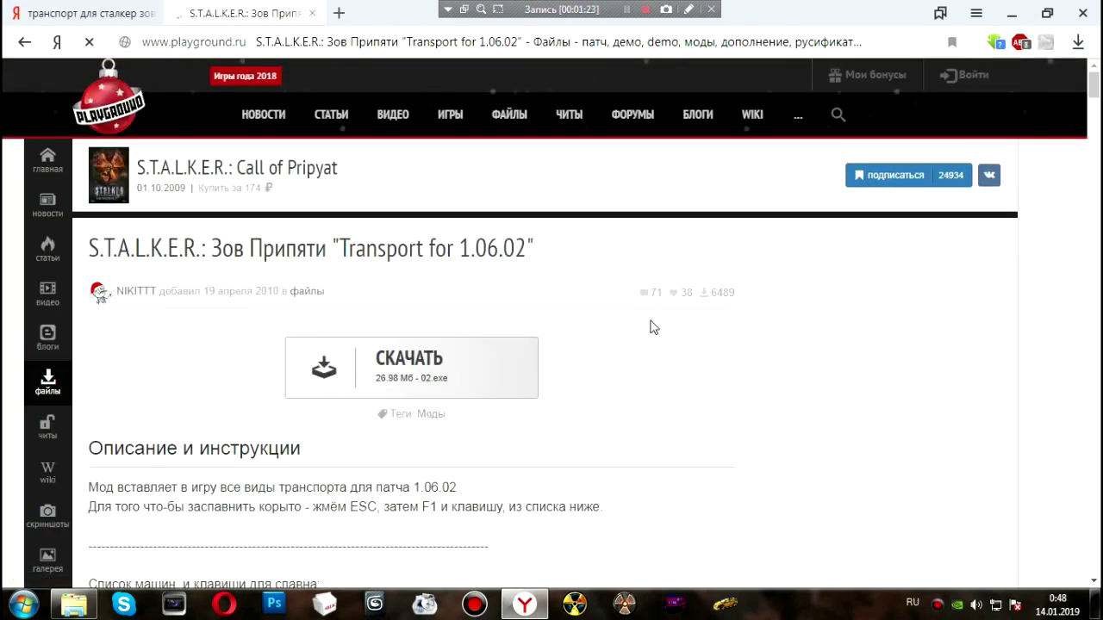
Step: Read the mod's description and its list of vehicles with their spawn keys on the download page
{"action": "scroll", "coordinate": [535, 255], "scroll_direction": "down", "scroll_amount": 1}
{"action": "scroll", "coordinate": [482, 219], "scroll_direction": "down", "scroll_amount": 1}
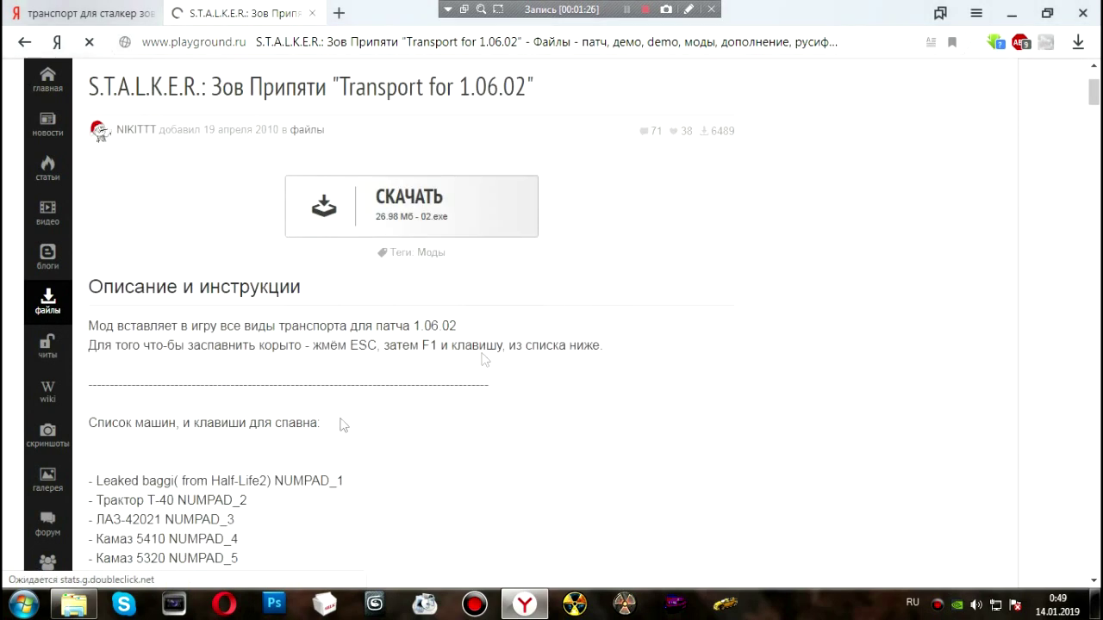
{"action": "scroll", "coordinate": [193, 344], "scroll_direction": "down", "scroll_amount": 1}
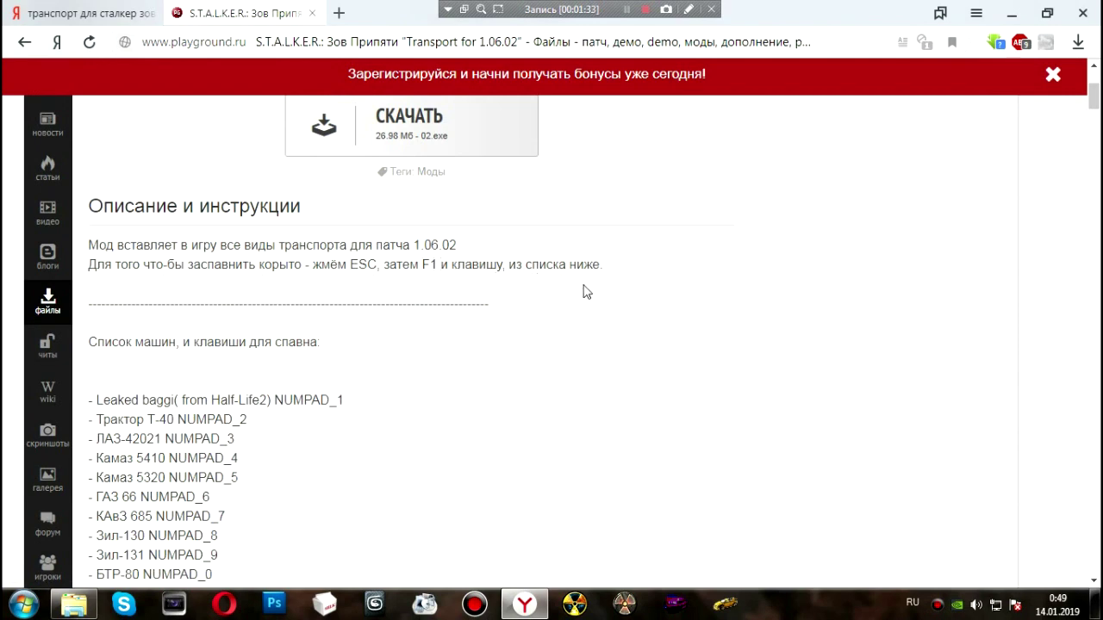
{"action": "scroll", "coordinate": [346, 374], "scroll_direction": "down", "scroll_amount": 4}
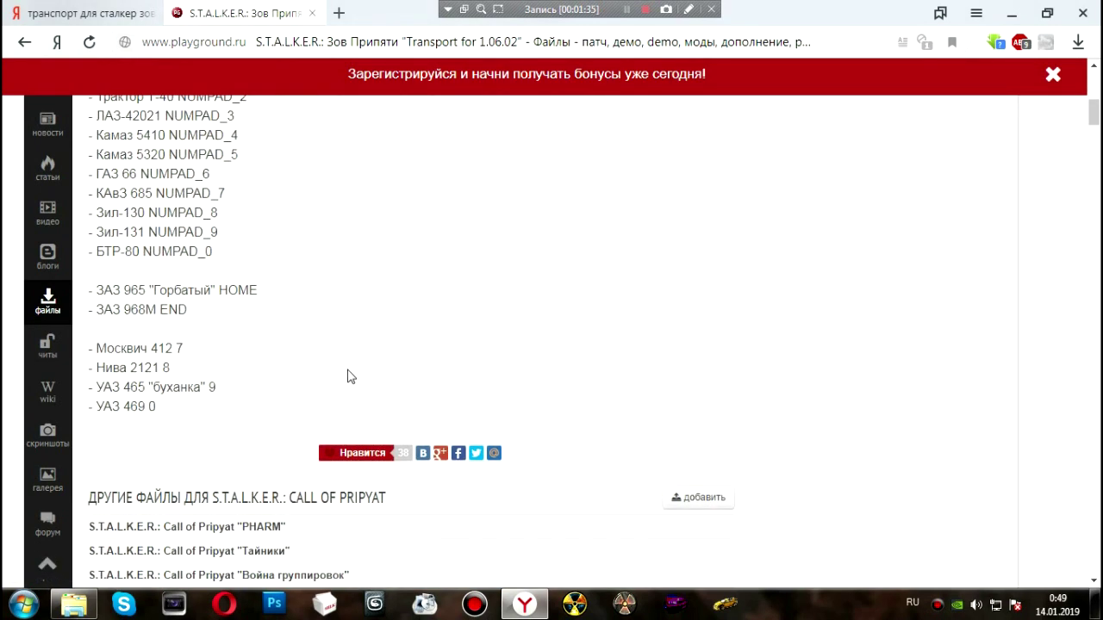
{"action": "scroll", "coordinate": [340, 359], "scroll_direction": "up", "scroll_amount": 1}
{"action": "left_click_drag", "start_coordinate": [341, 157], "coordinate": [161, 196]}
{"action": "left_click", "coordinate": [270, 234]}
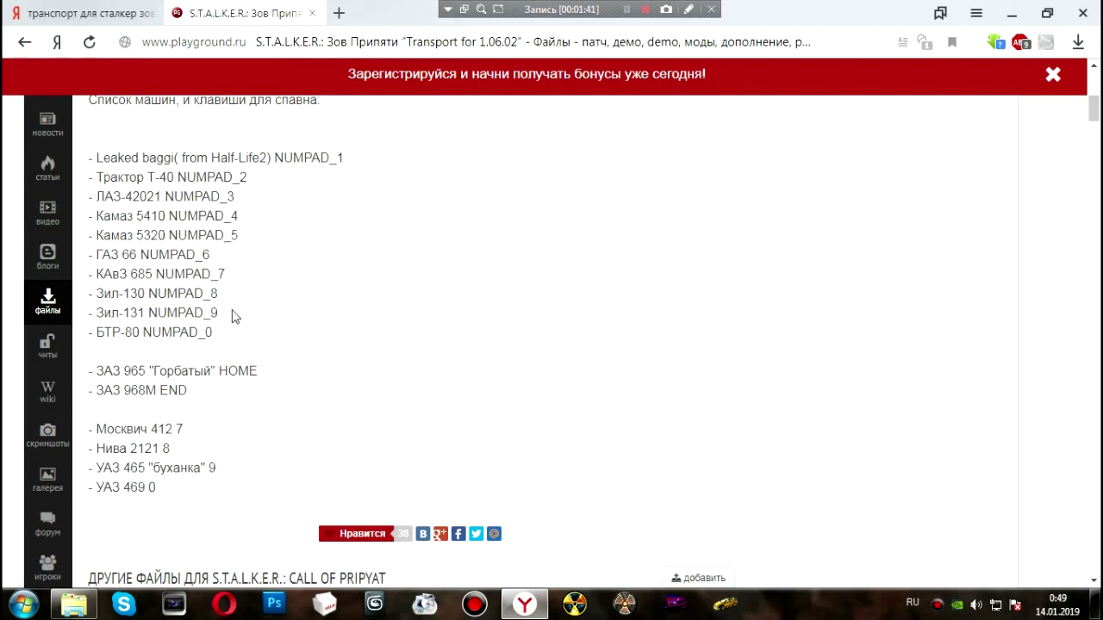
{"action": "scroll", "coordinate": [277, 408], "scroll_direction": "down", "scroll_amount": 2}
{"action": "scroll", "coordinate": [275, 411], "scroll_direction": "up", "scroll_amount": 7}
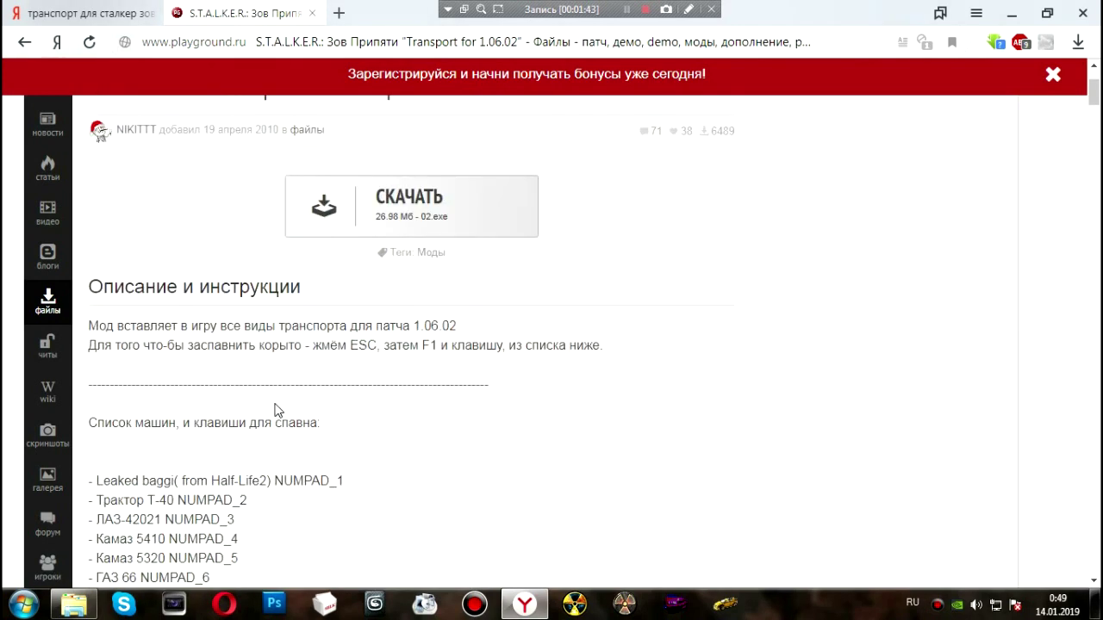
Step: Download the mod's 02.exe file, save it to the desktop, and check it in the browser's download list
{"action": "left_click", "coordinate": [507, 268]}
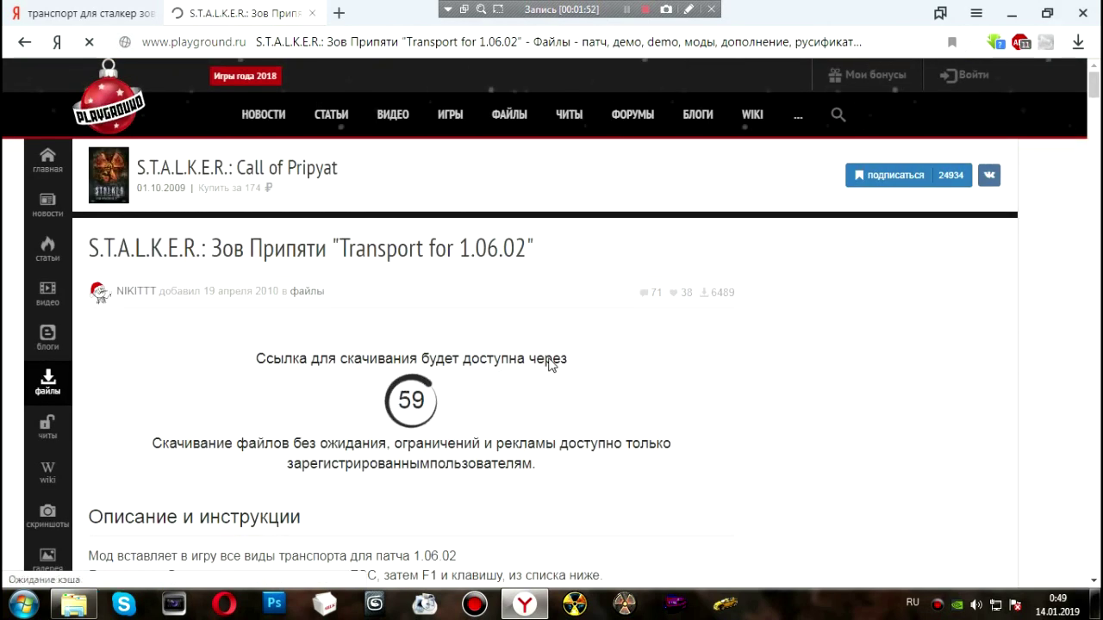
{"action": "scroll", "coordinate": [551, 362], "scroll_direction": "down", "scroll_amount": 3}
{"action": "scroll", "coordinate": [652, 127], "scroll_direction": "up", "scroll_amount": 3}
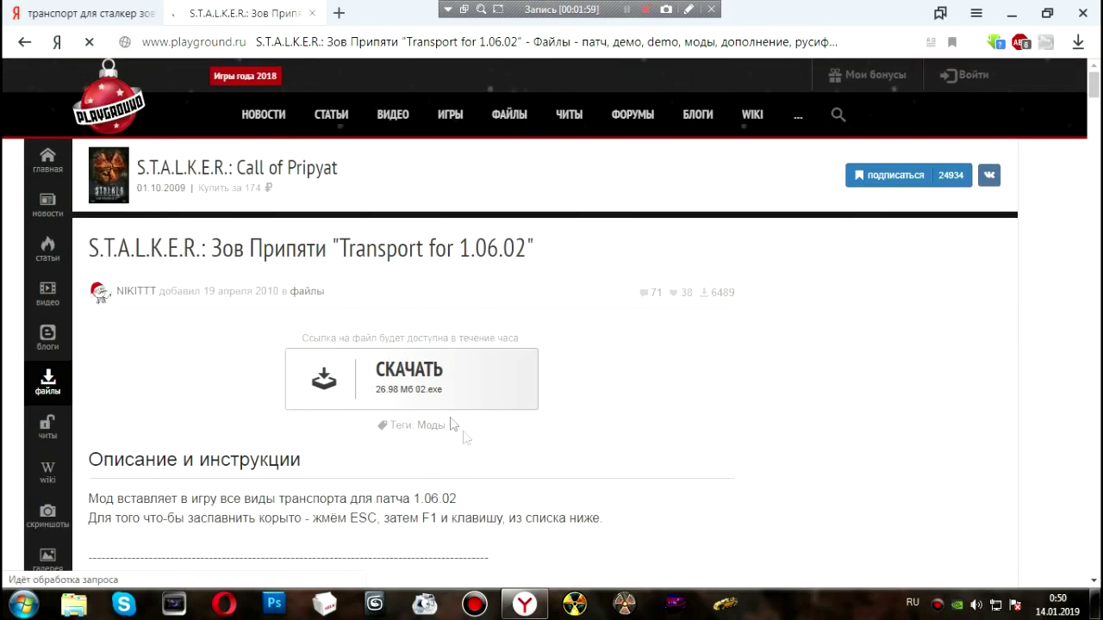
{"action": "left_click", "coordinate": [453, 373]}
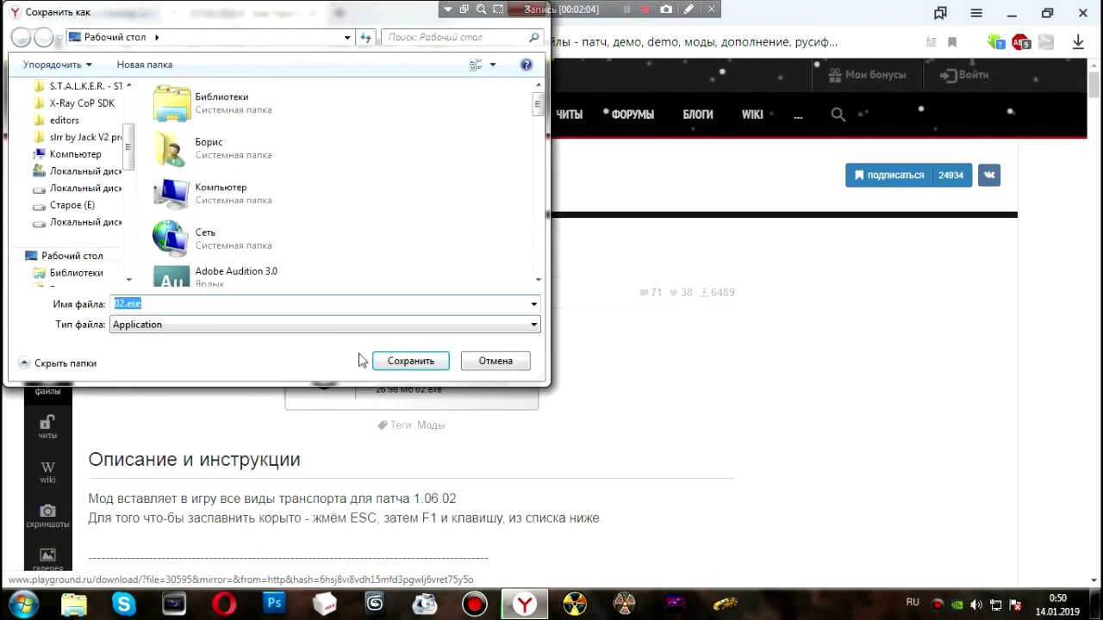
{"action": "left_click", "coordinate": [411, 364]}
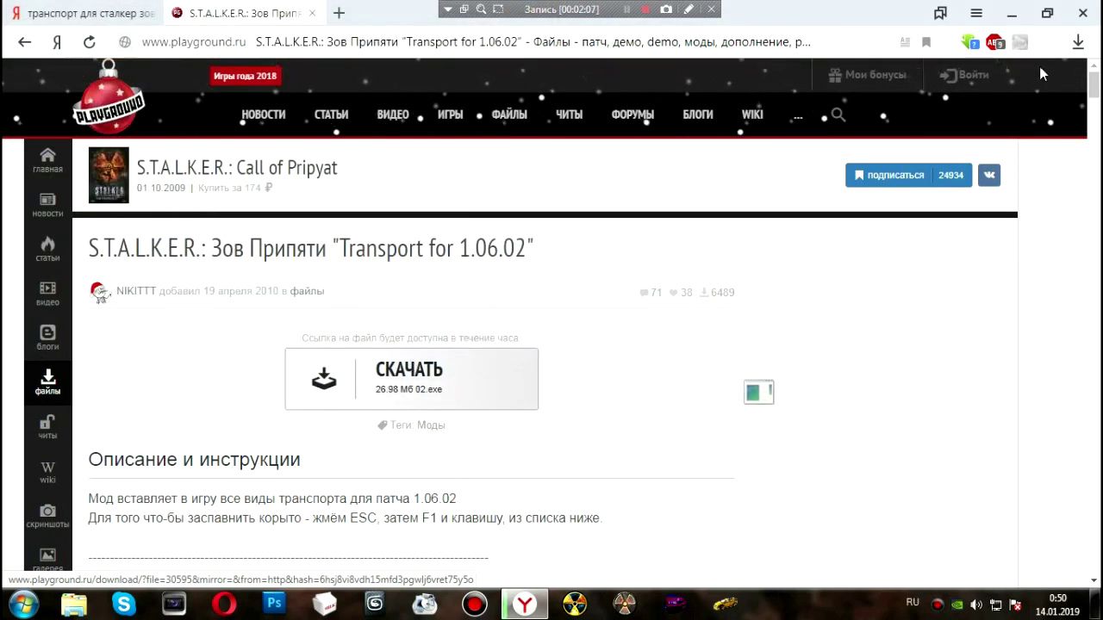
{"action": "left_click", "coordinate": [1078, 43]}
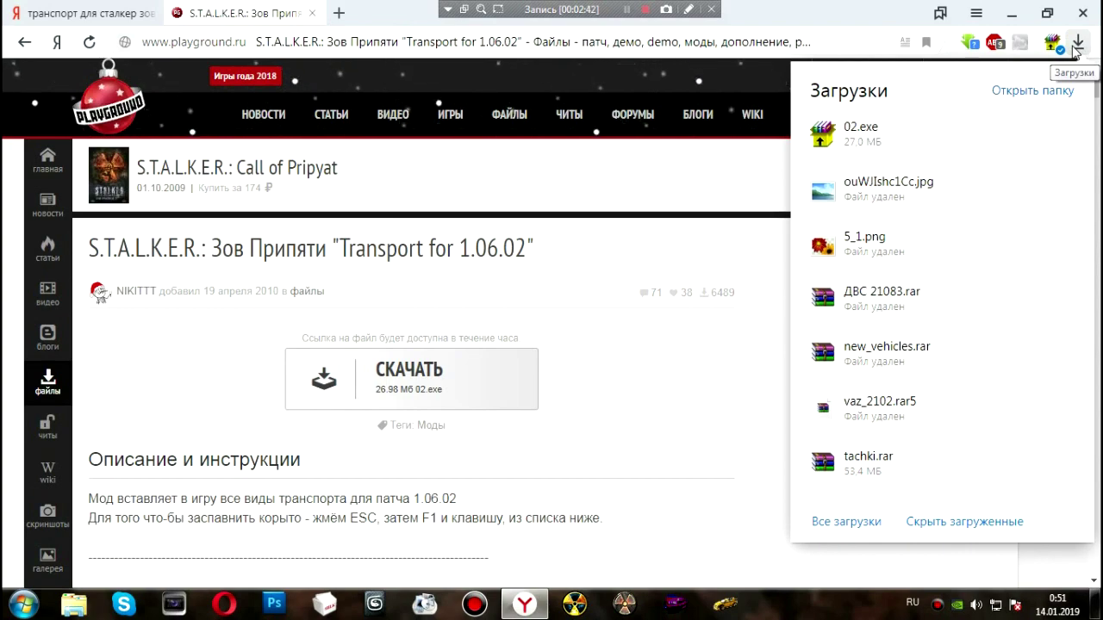
Step: Run the downloaded 02.exe self-extracting archive and extract its contents to the desktop
{"action": "left_click", "coordinate": [1011, 13]}
{"action": "left_click", "coordinate": [31, 116]}
{"action": "double_click", "coordinate": [31, 117]}
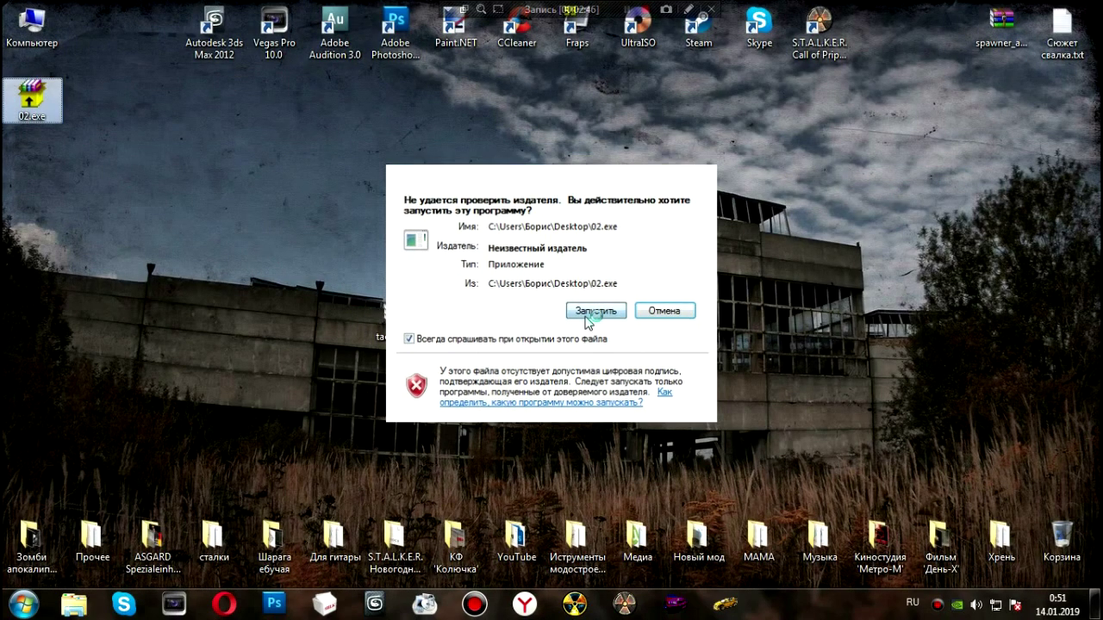
{"action": "left_click", "coordinate": [589, 314]}
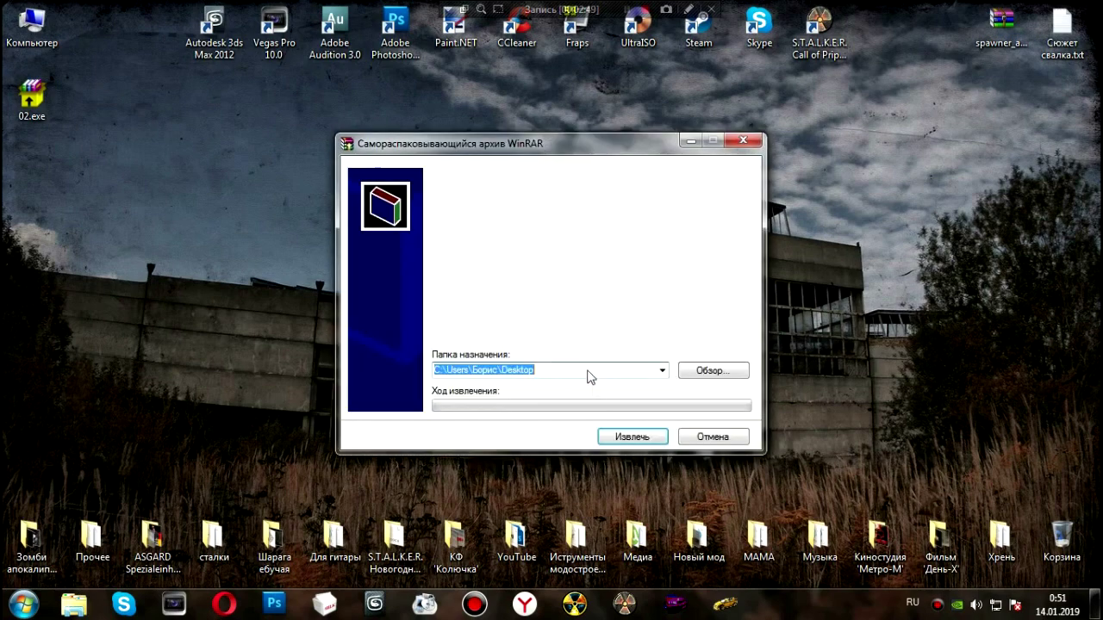
{"action": "left_click", "coordinate": [711, 375]}
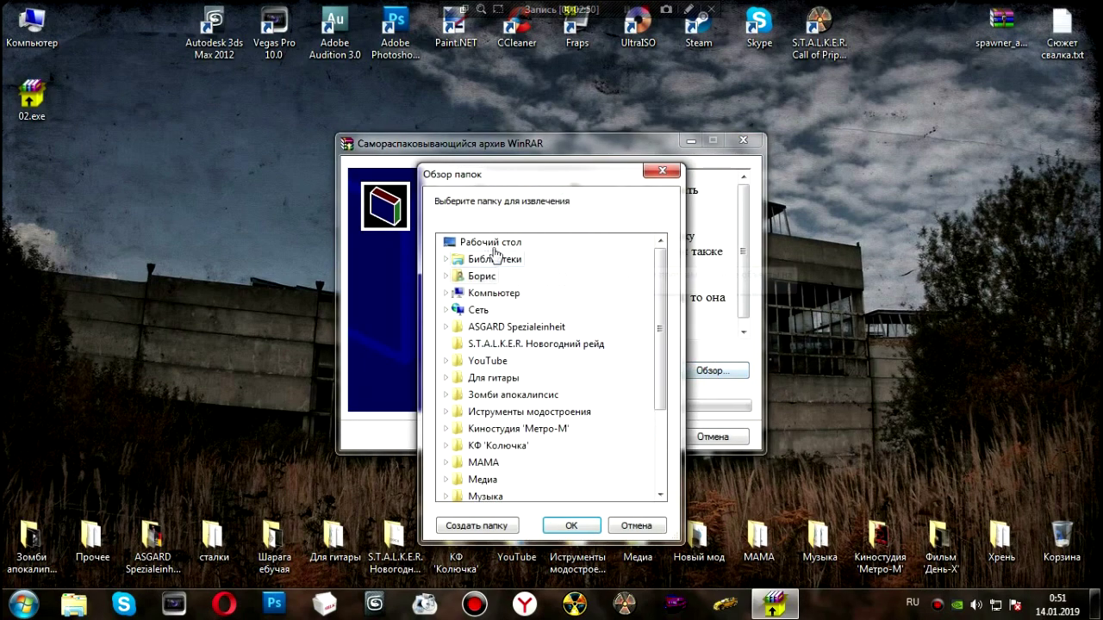
{"action": "left_click", "coordinate": [491, 243]}
{"action": "left_click", "coordinate": [568, 523]}
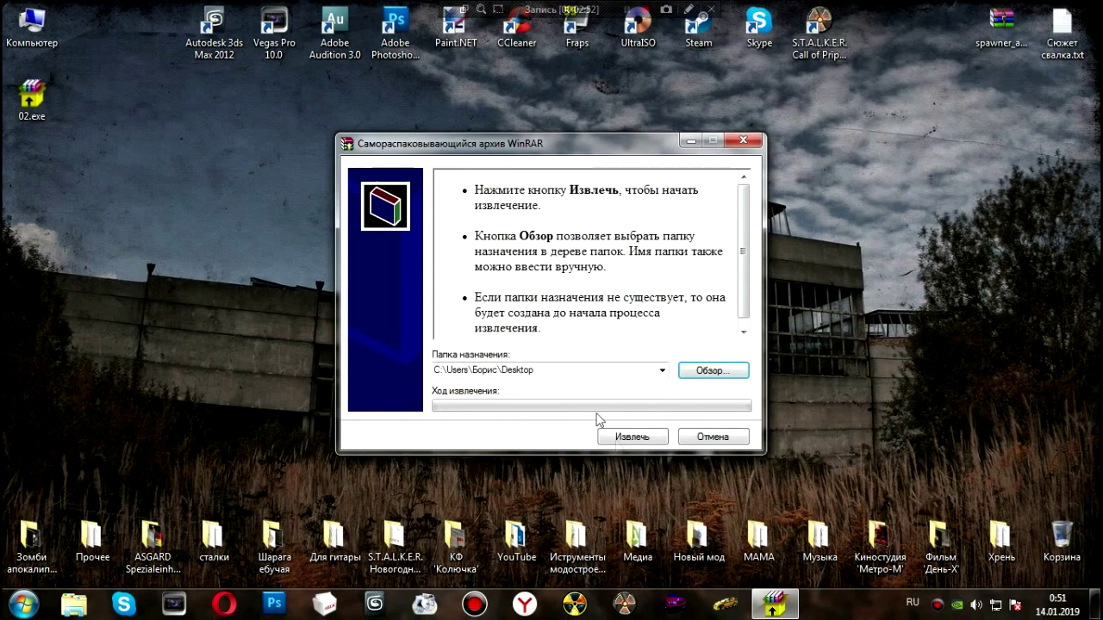
{"action": "left_click", "coordinate": [631, 437]}
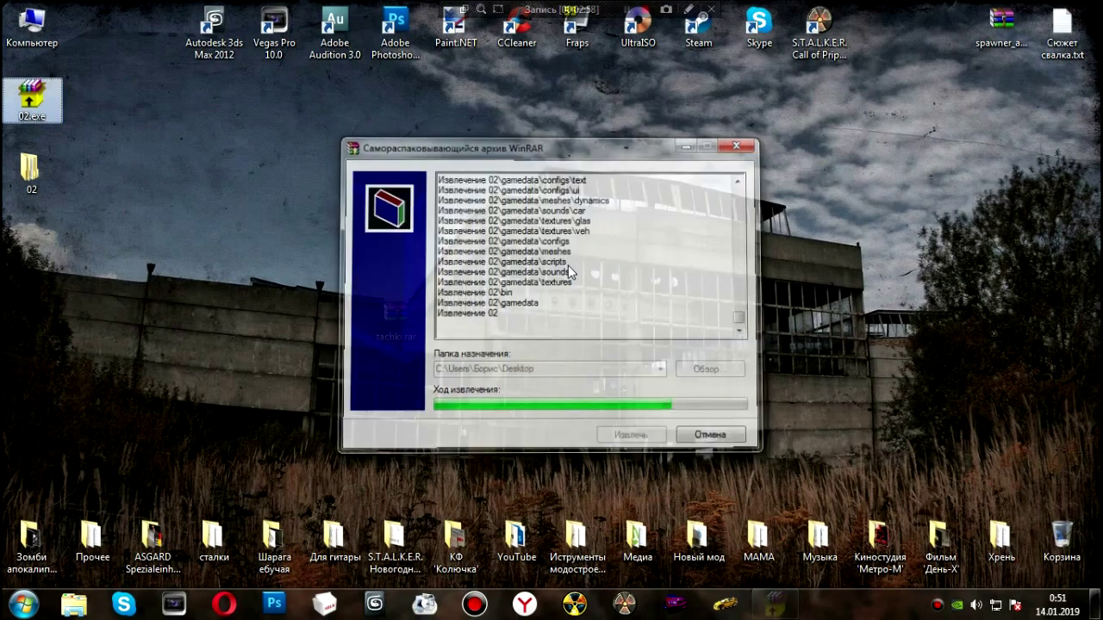
Step: Open the extracted 02 folder and read the vehicle spawn instructions in Прочти.txt
{"action": "double_click", "coordinate": [29, 169]}
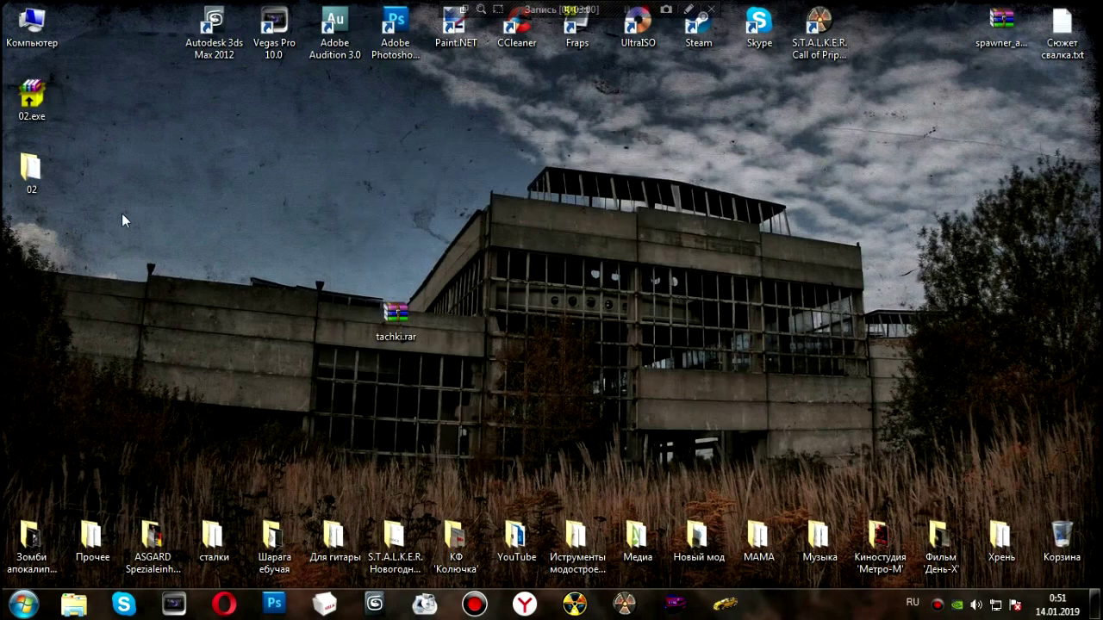
{"action": "double_click", "coordinate": [226, 139]}
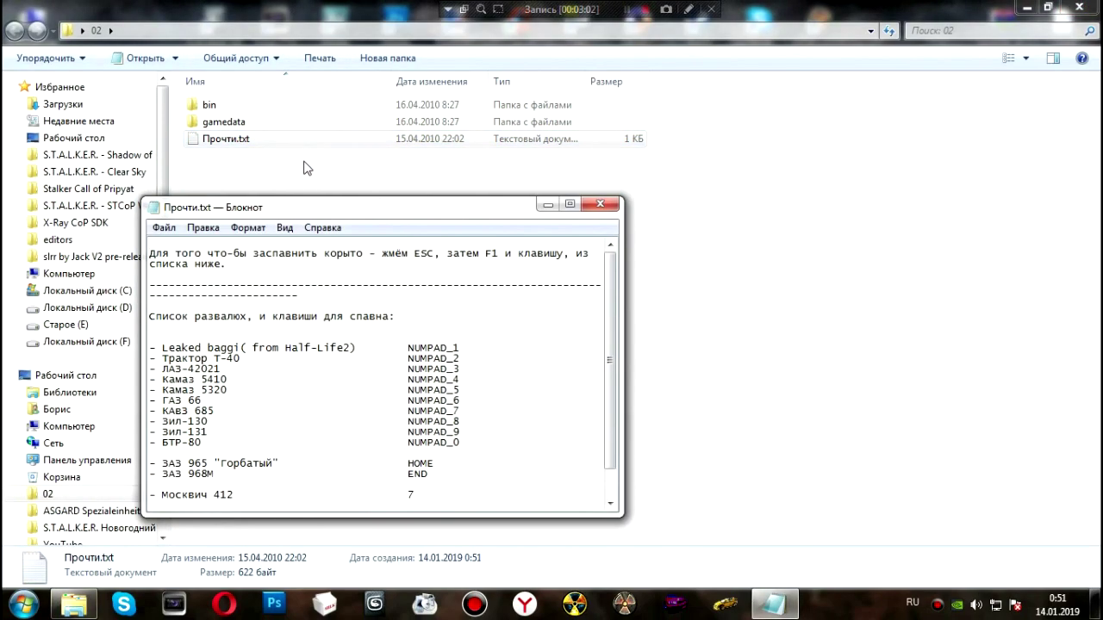
{"action": "scroll", "coordinate": [411, 347], "scroll_direction": "down", "scroll_amount": 2}
{"action": "scroll", "coordinate": [525, 328], "scroll_direction": "up", "scroll_amount": 2}
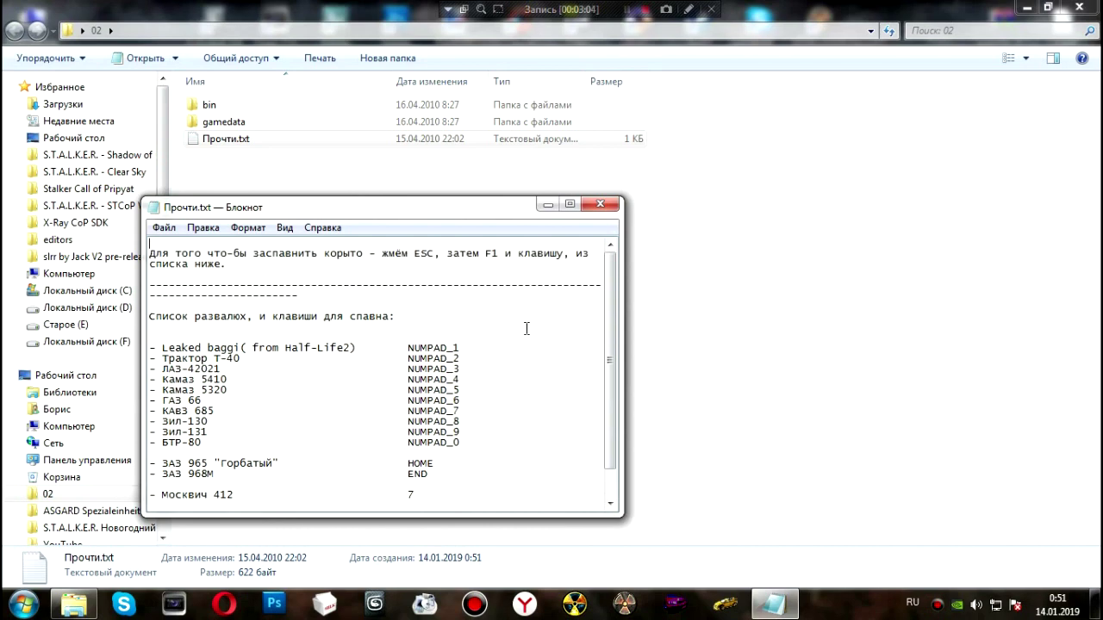
{"action": "left_click", "coordinate": [600, 204]}
{"action": "left_click", "coordinate": [603, 294]}
Step: Inspect the contents of the mod's bin and gamedata folders, and return to the 02 folder
{"action": "double_click", "coordinate": [215, 108]}
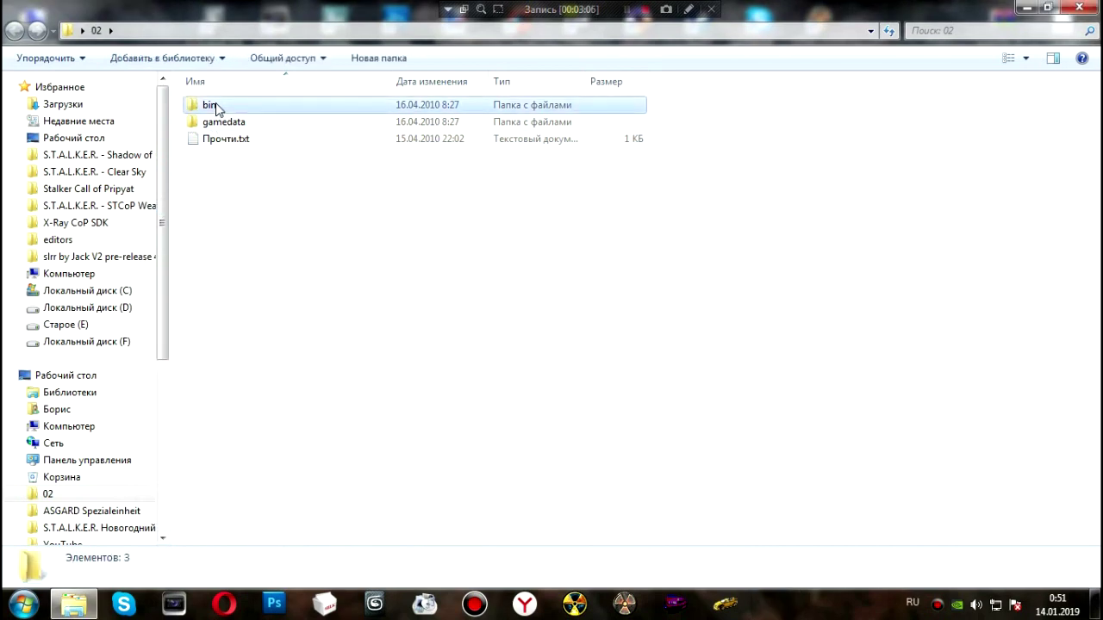
{"action": "left_click", "coordinate": [244, 110]}
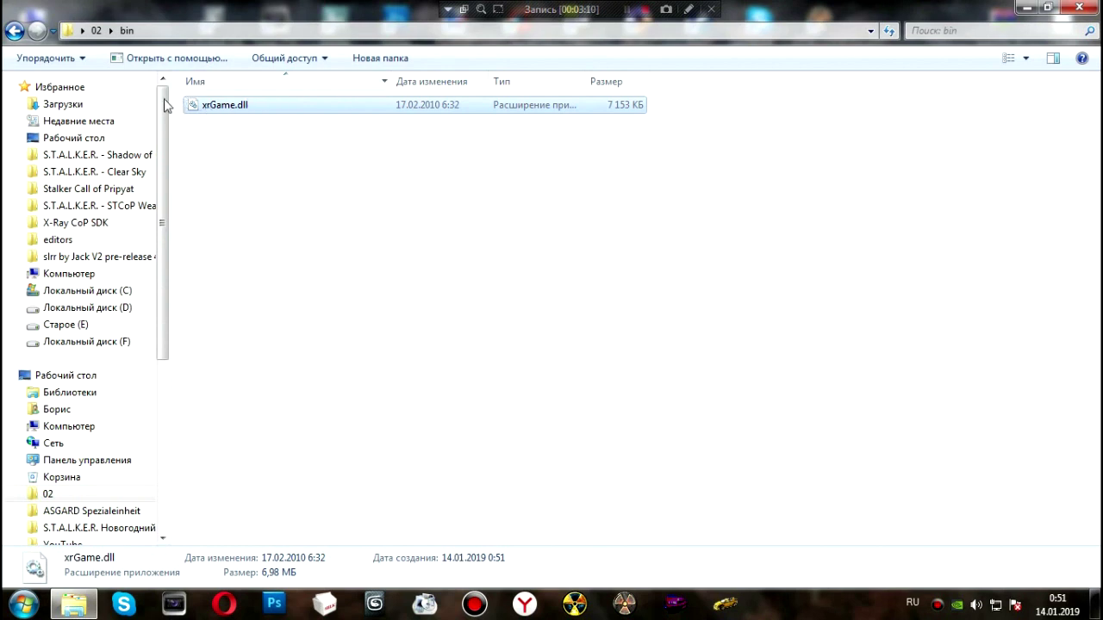
{"action": "left_click", "coordinate": [14, 31]}
{"action": "double_click", "coordinate": [225, 126]}
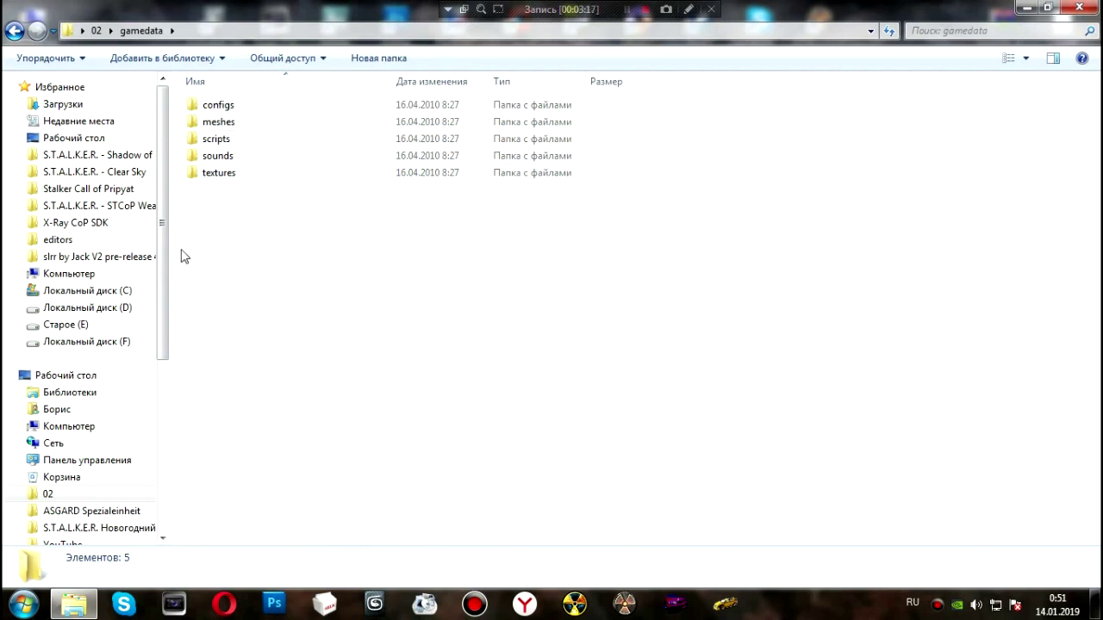
{"action": "left_click", "coordinate": [96, 31]}
{"action": "left_click", "coordinate": [287, 207]}
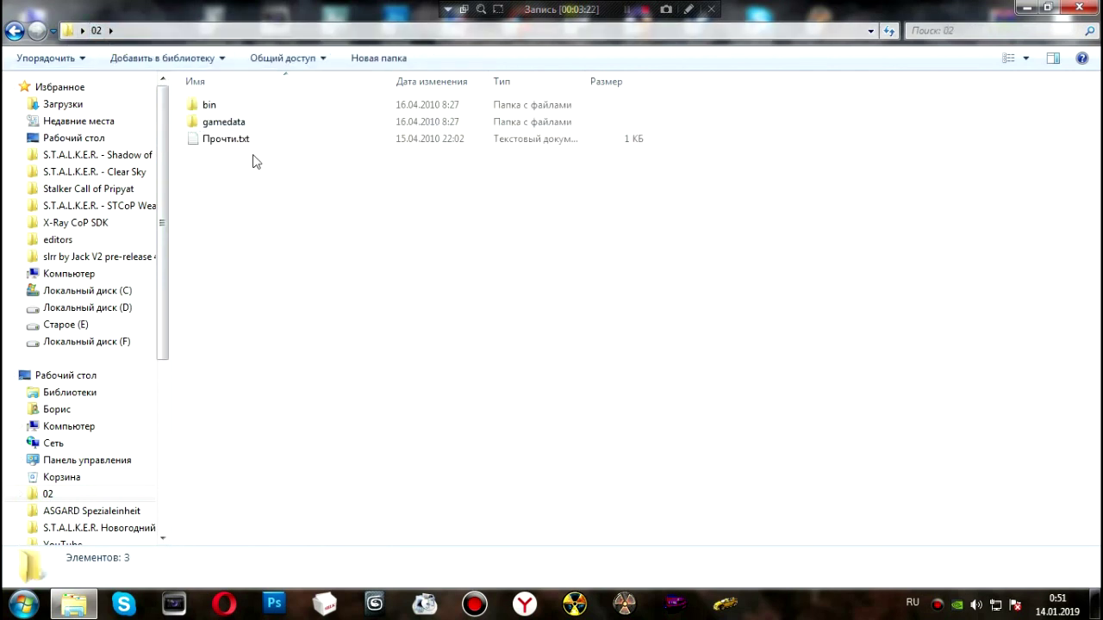
Step: Copy the mod's bin and gamedata folders into the Stalker Call of Pripyat folder, merging bin and replacing the existing xrGame.dll
{"action": "left_click", "coordinate": [210, 105]}
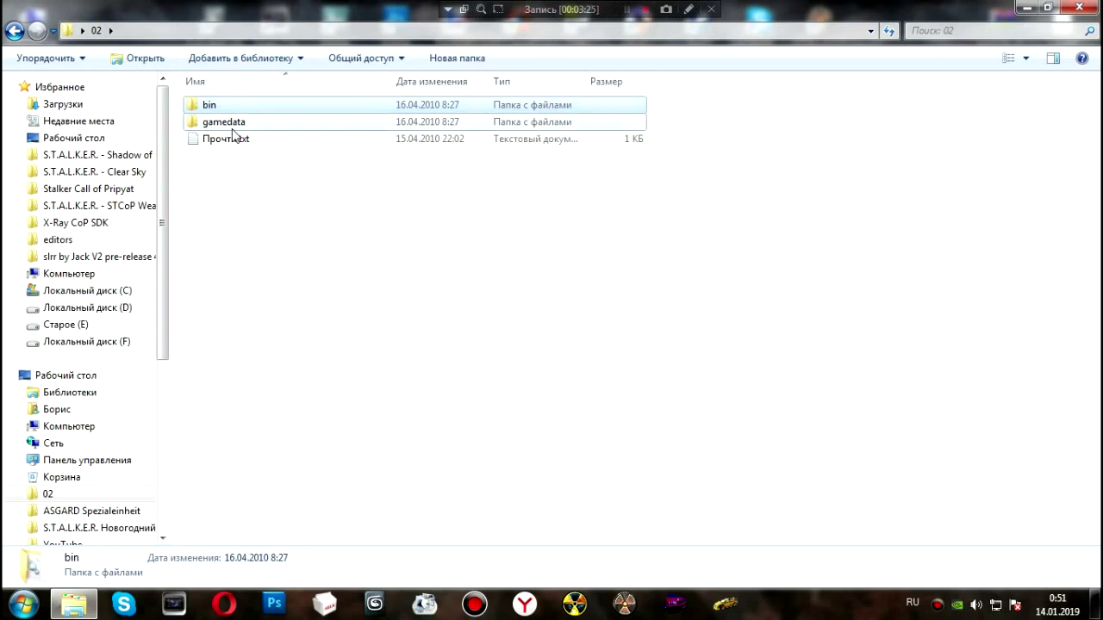
{"action": "left_click", "coordinate": [222, 122], "text": "ctrl"}
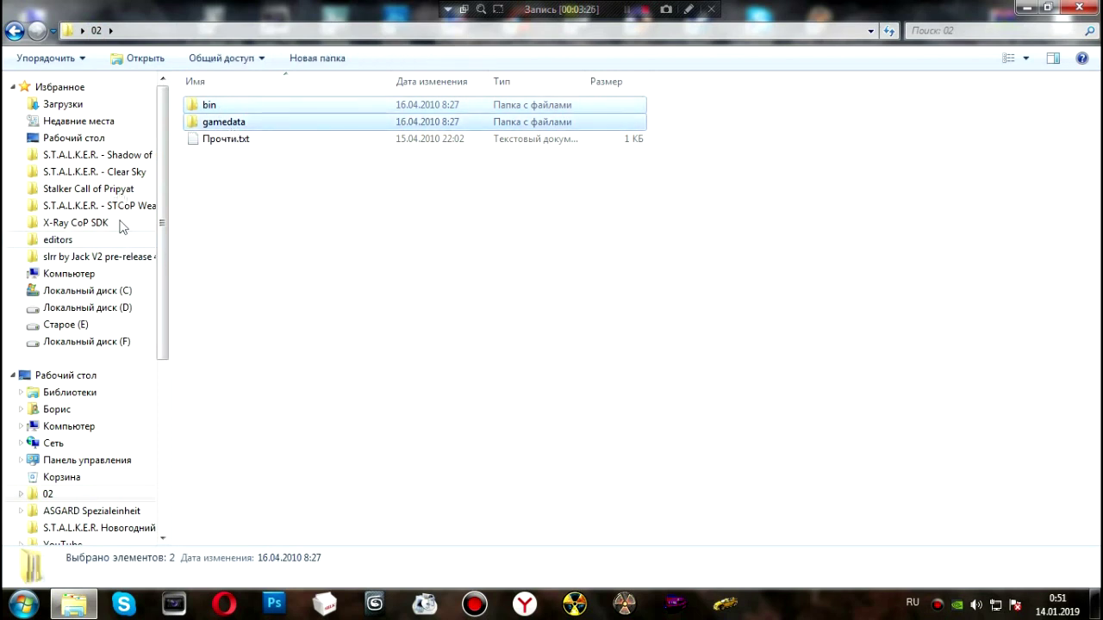
{"action": "left_click", "coordinate": [118, 188]}
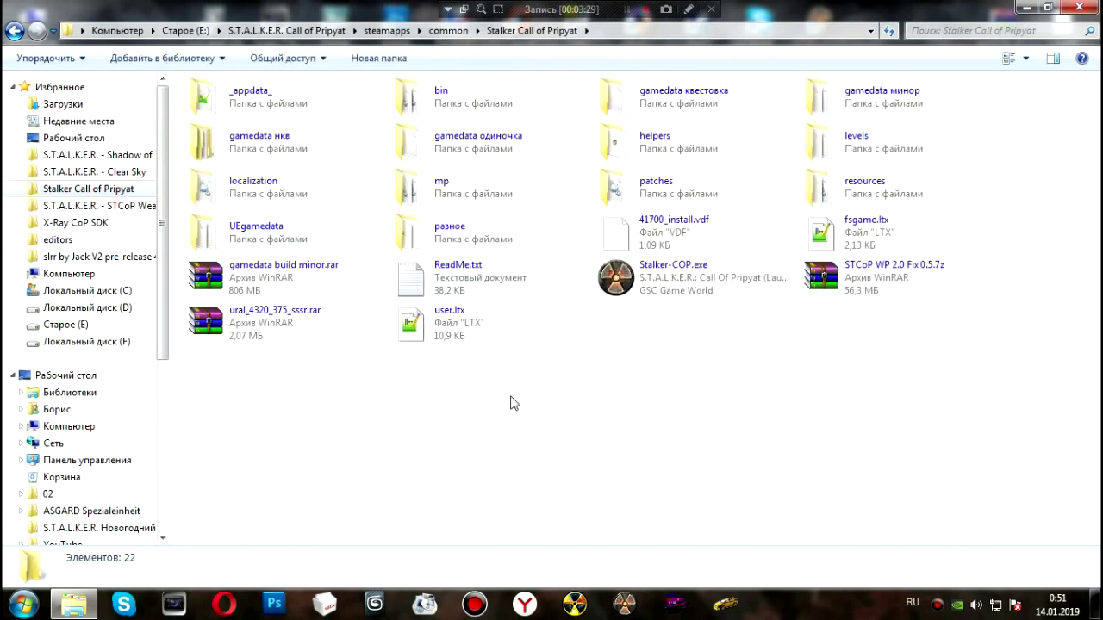
{"action": "key", "text": "ctrl+v"}
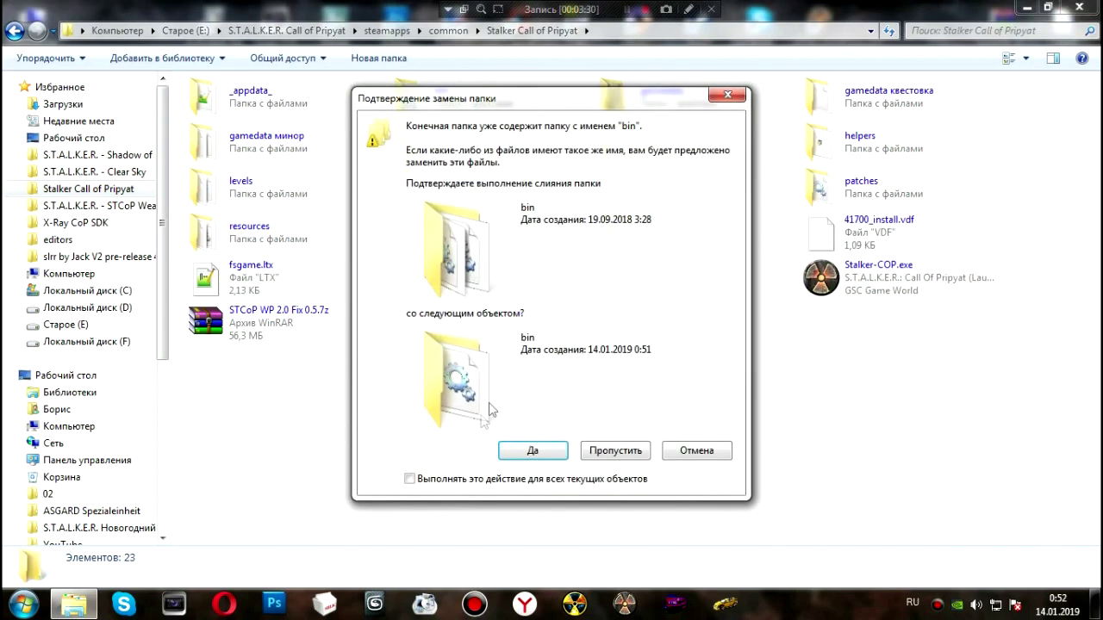
{"action": "left_click", "coordinate": [510, 451]}
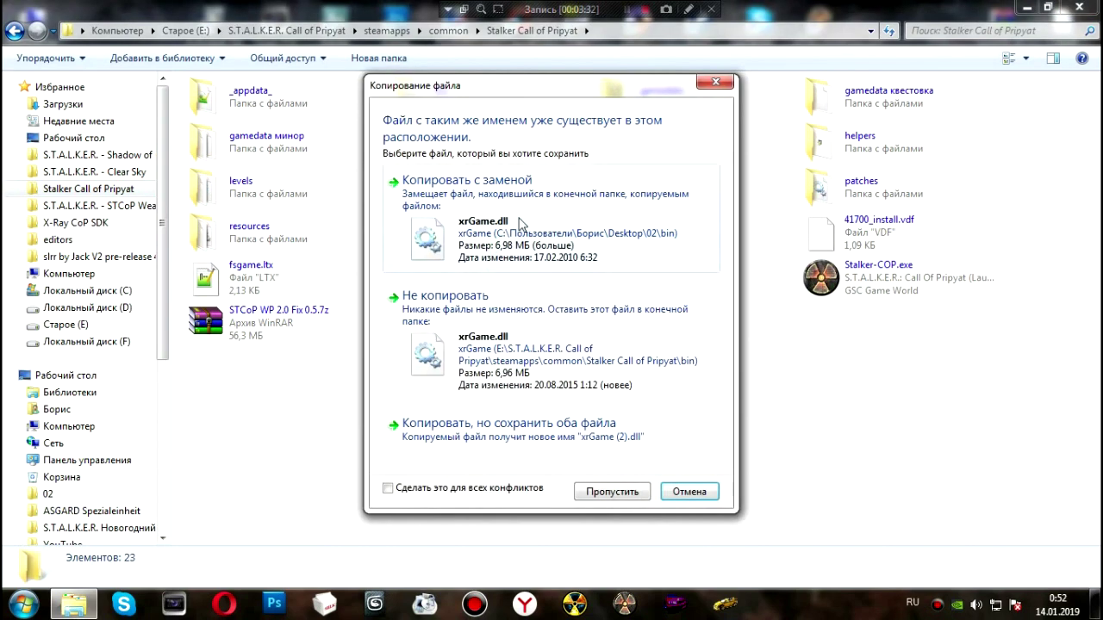
{"action": "left_click", "coordinate": [521, 222]}
{"action": "left_click", "coordinate": [590, 400]}
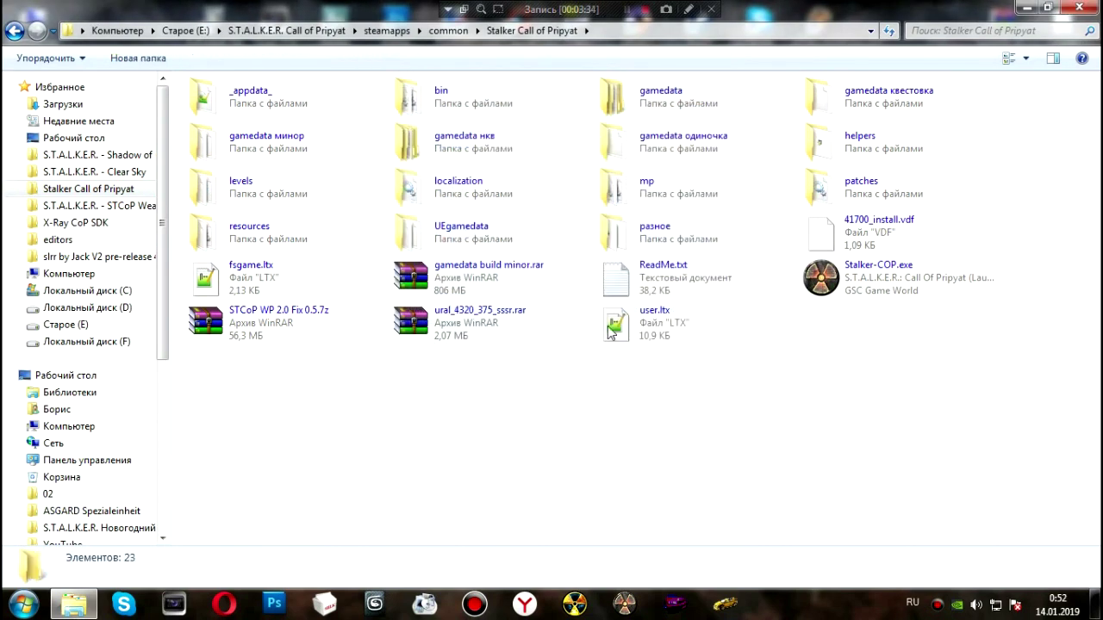
Step: Check xrGame.dll and its backup copy in the game's bin folder, and return to the Stalker Call of Pripyat folder
{"action": "double_click", "coordinate": [465, 99]}
{"action": "scroll", "coordinate": [293, 333], "scroll_direction": "down", "scroll_amount": 3}
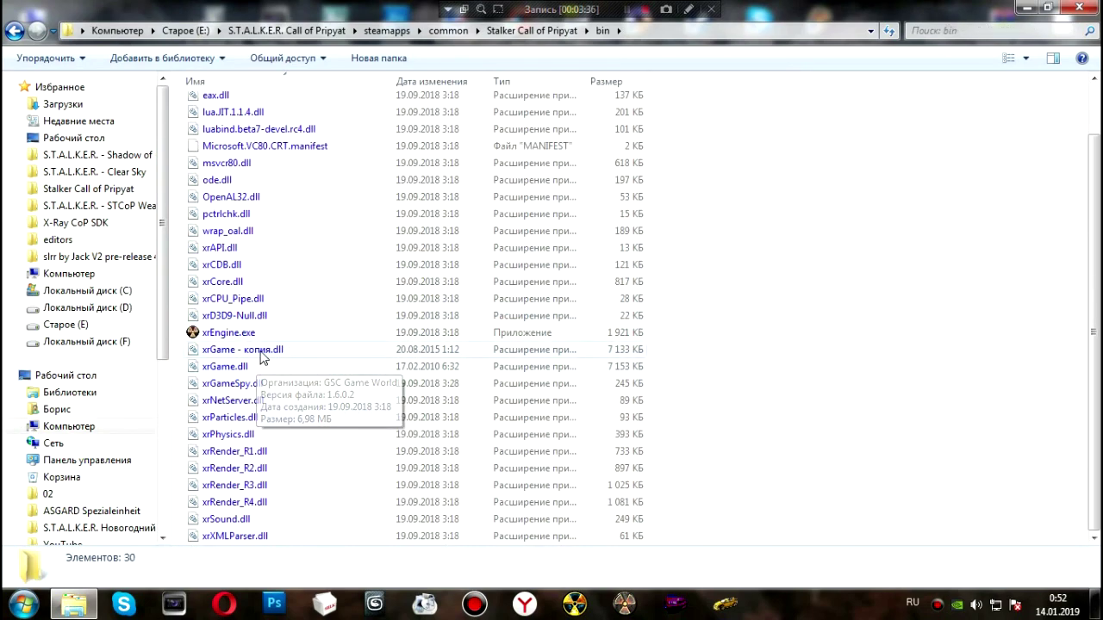
{"action": "left_click", "coordinate": [291, 366]}
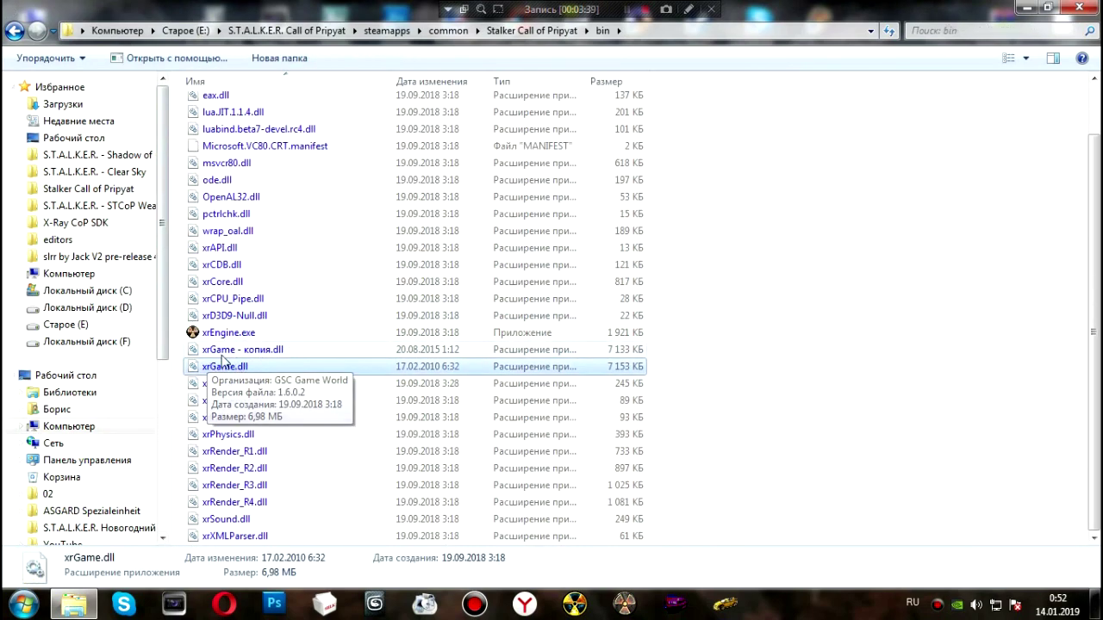
{"action": "left_click", "coordinate": [14, 31]}
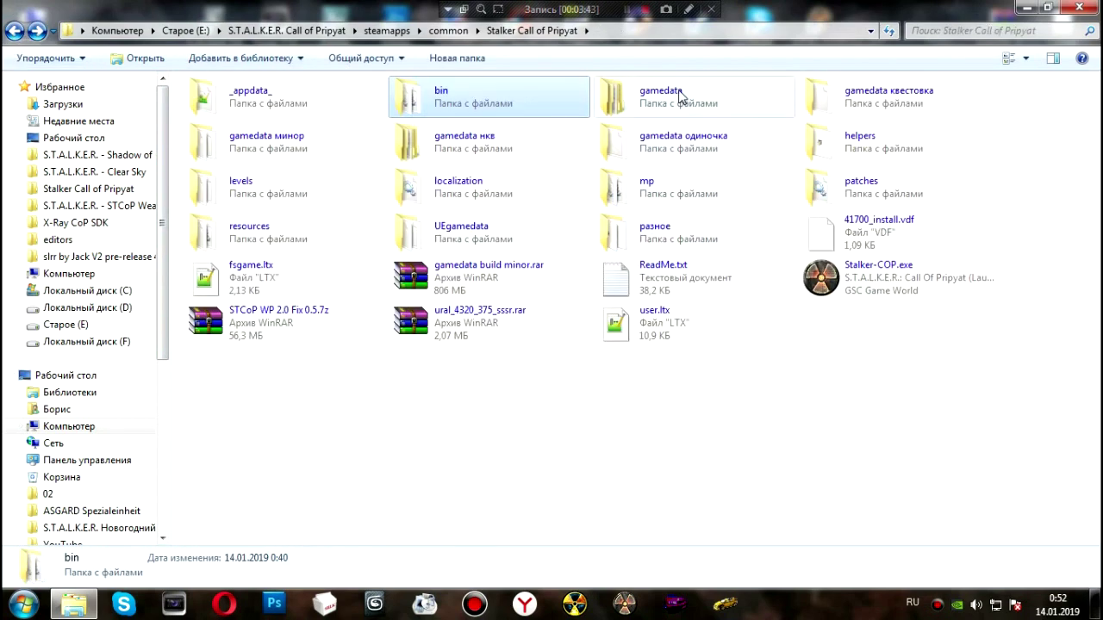
Step: Open system.ltx from the game's gamedata\configs folder, view its include list, and close the editor
{"action": "double_click", "coordinate": [681, 96]}
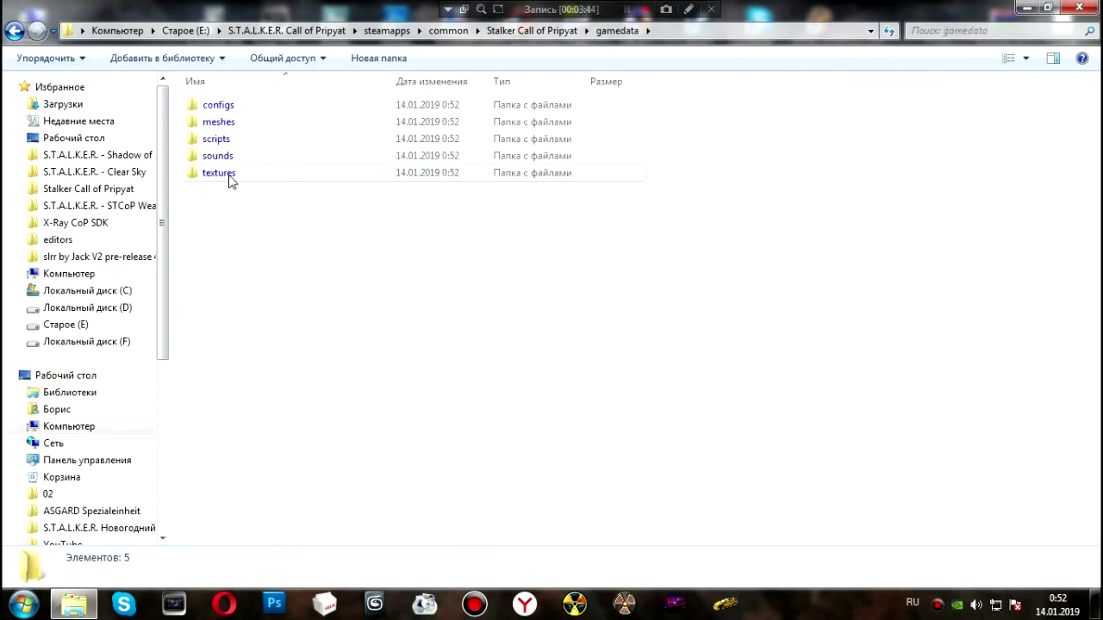
{"action": "double_click", "coordinate": [231, 107]}
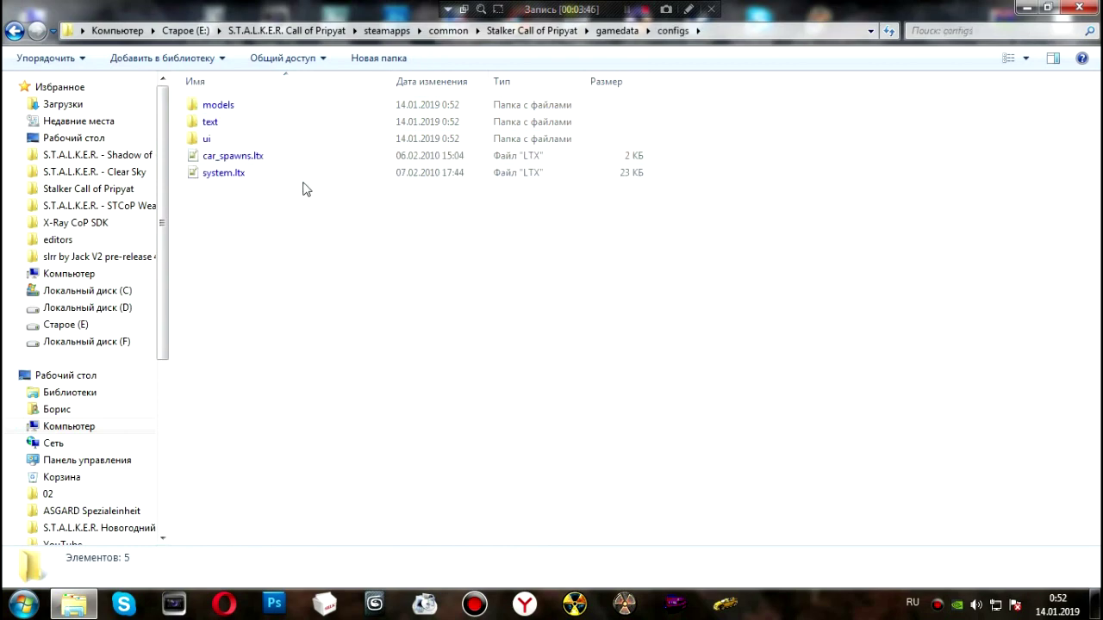
{"action": "double_click", "coordinate": [217, 173]}
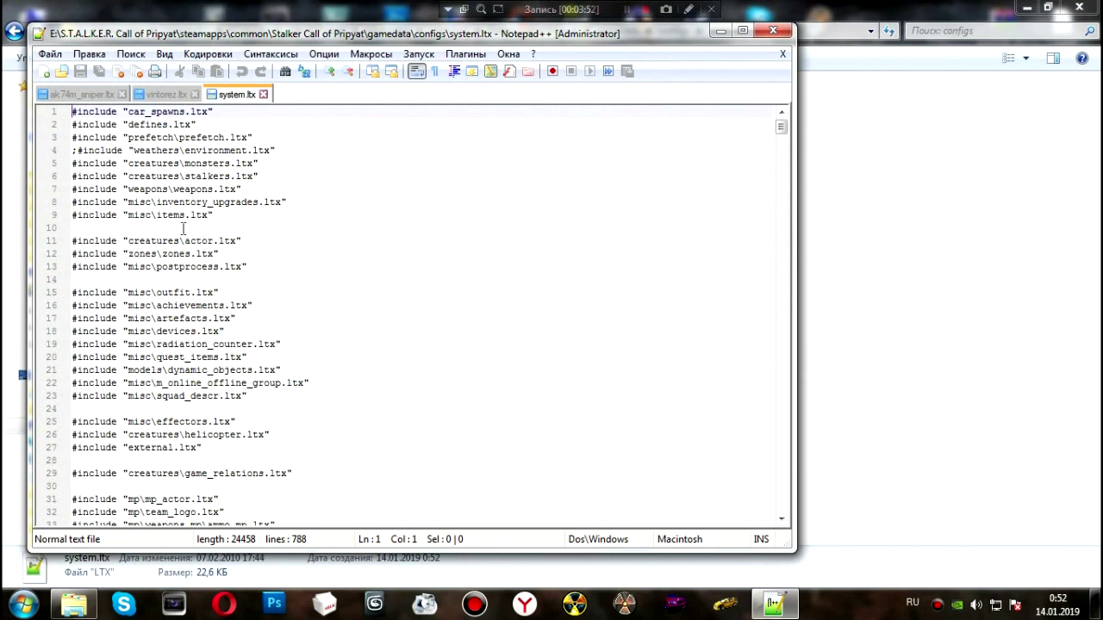
{"action": "left_click", "coordinate": [772, 31]}
Step: Open car_spawns.ltx in the configs folder, read through the vehicle spawn sections, and close the editor
{"action": "double_click", "coordinate": [228, 157]}
{"action": "scroll", "coordinate": [444, 325], "scroll_direction": "down", "scroll_amount": 10}
{"action": "scroll", "coordinate": [445, 333], "scroll_direction": "down", "scroll_amount": 8}
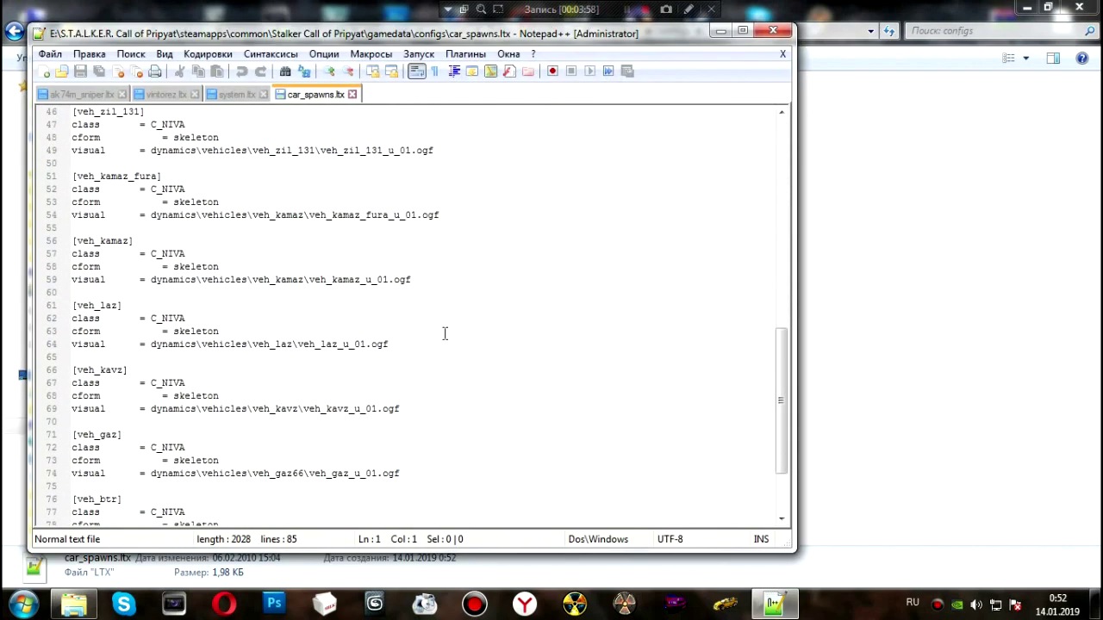
{"action": "left_click", "coordinate": [772, 35]}
Step: Open veh_zaz_968.ltx from the configs\models\vehicles folder and maximize the editor window
{"action": "left_click", "coordinate": [468, 296]}
{"action": "double_click", "coordinate": [242, 106]}
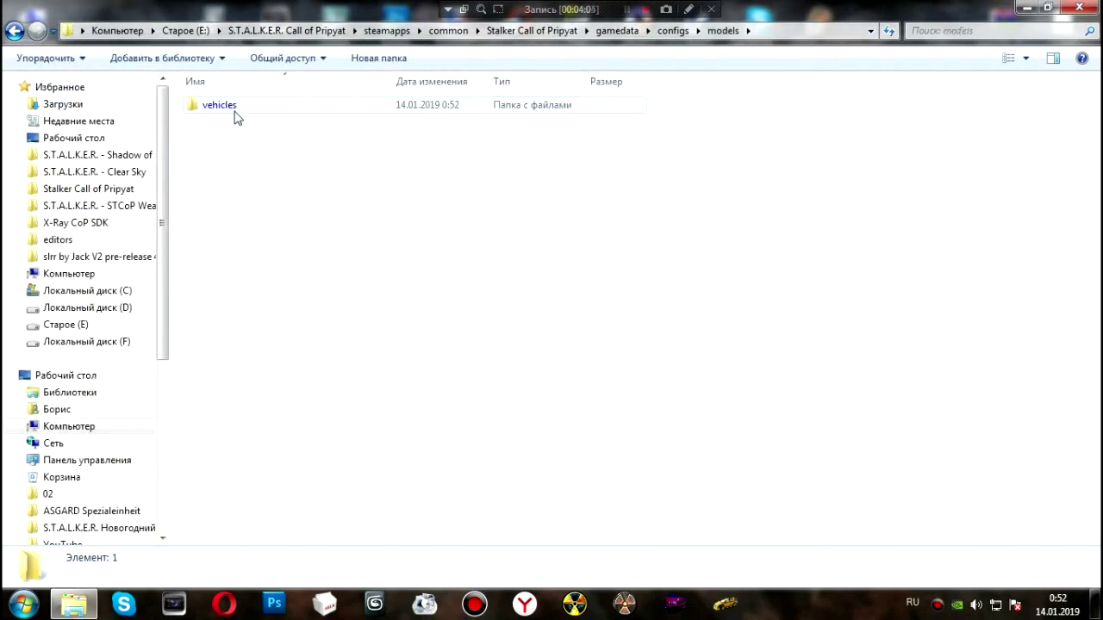
{"action": "double_click", "coordinate": [235, 110]}
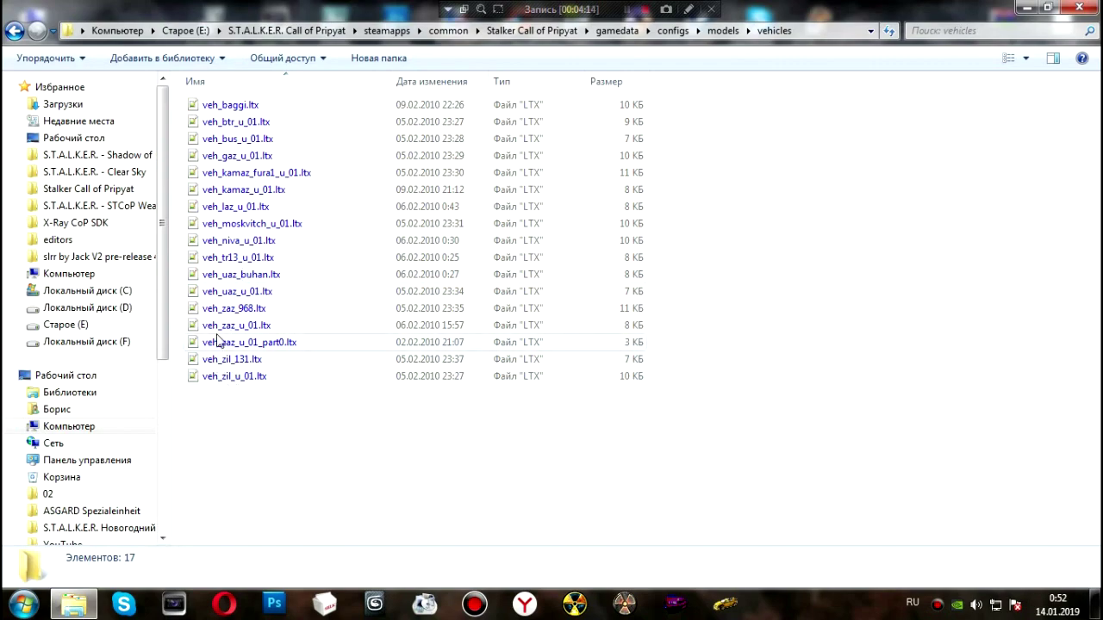
{"action": "double_click", "coordinate": [236, 308]}
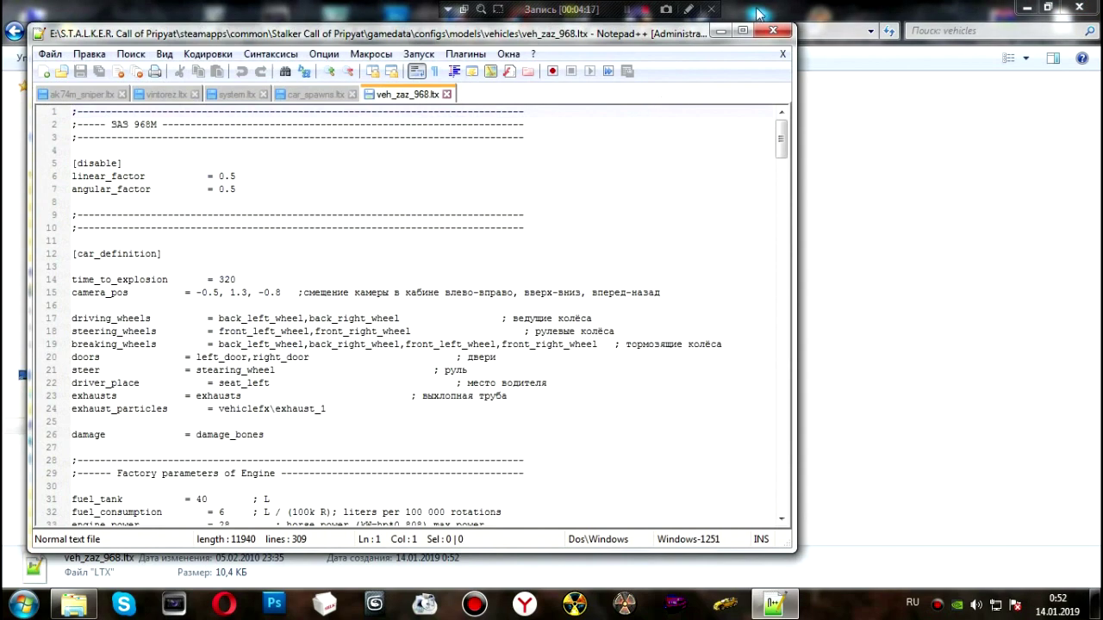
{"action": "left_click", "coordinate": [741, 30]}
Step: Examine the car_definition section of veh_zaz_968.ltx, covering the wheels, doors, steering, driver place and exhaust entries
{"action": "scroll", "coordinate": [252, 212], "scroll_direction": "down", "scroll_amount": 3}
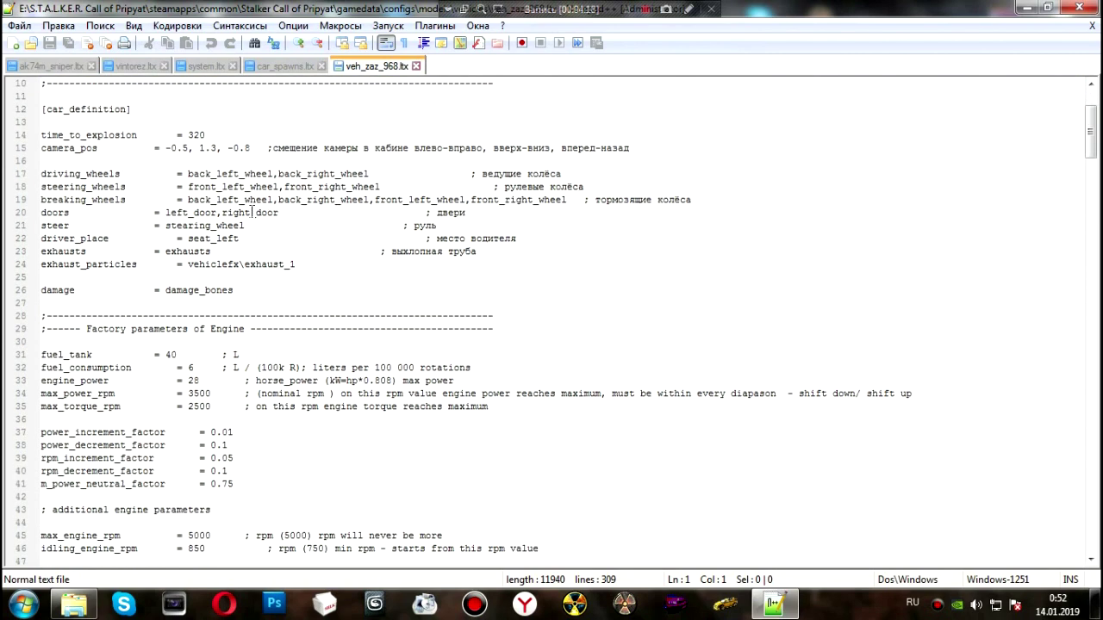
{"action": "left_click_drag", "start_coordinate": [258, 306], "coordinate": [82, 187]}
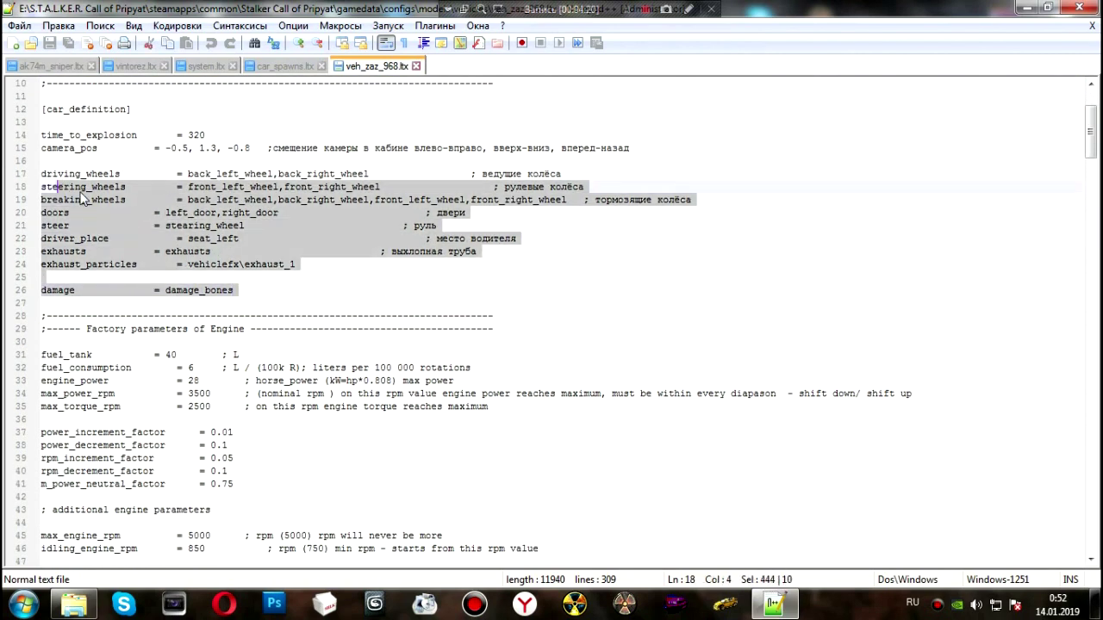
{"action": "left_click", "coordinate": [82, 186]}
{"action": "left_click_drag", "start_coordinate": [379, 175], "coordinate": [184, 175]}
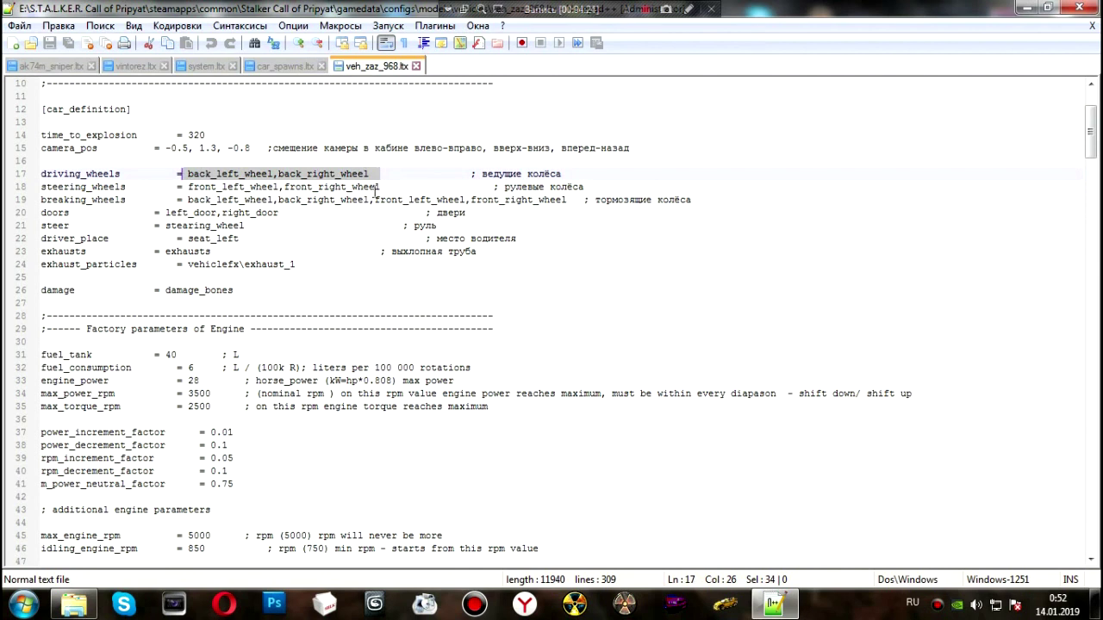
{"action": "mouse_move", "coordinate": [385, 186]}
{"action": "left_mouse_down"}
{"action": "mouse_move", "coordinate": [155, 186]}
{"action": "mouse_move", "coordinate": [147, 199]}
{"action": "mouse_move", "coordinate": [371, 199]}
{"action": "left_mouse_up"}
{"action": "left_click_drag", "start_coordinate": [294, 214], "coordinate": [6, 205]}
{"action": "left_click", "coordinate": [222, 226]}
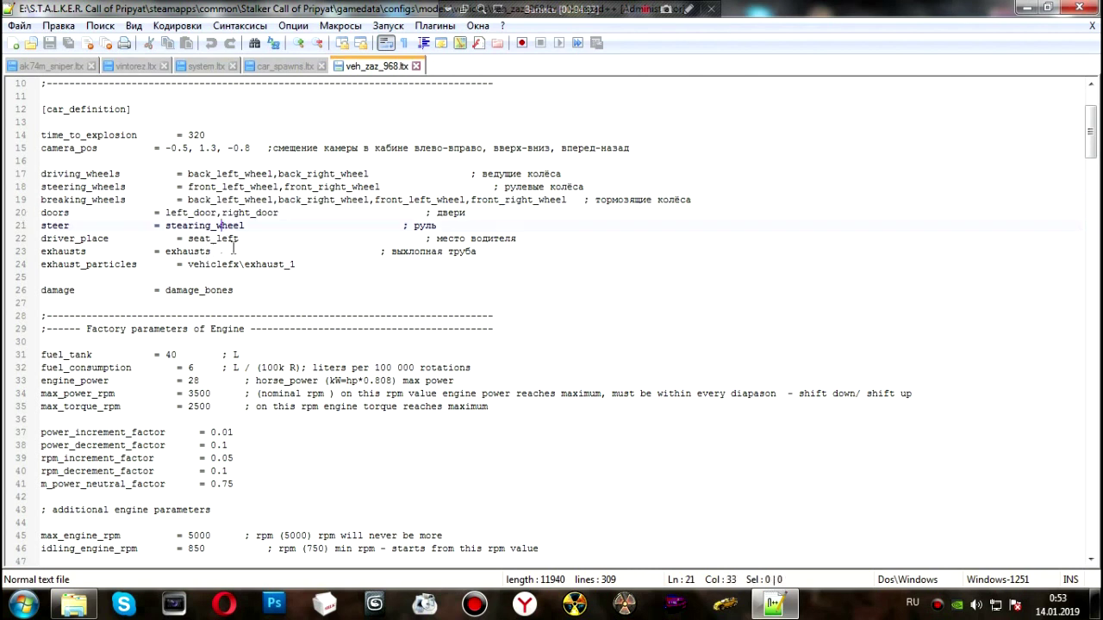
{"action": "double_click", "coordinate": [226, 239]}
{"action": "left_click", "coordinate": [204, 264]}
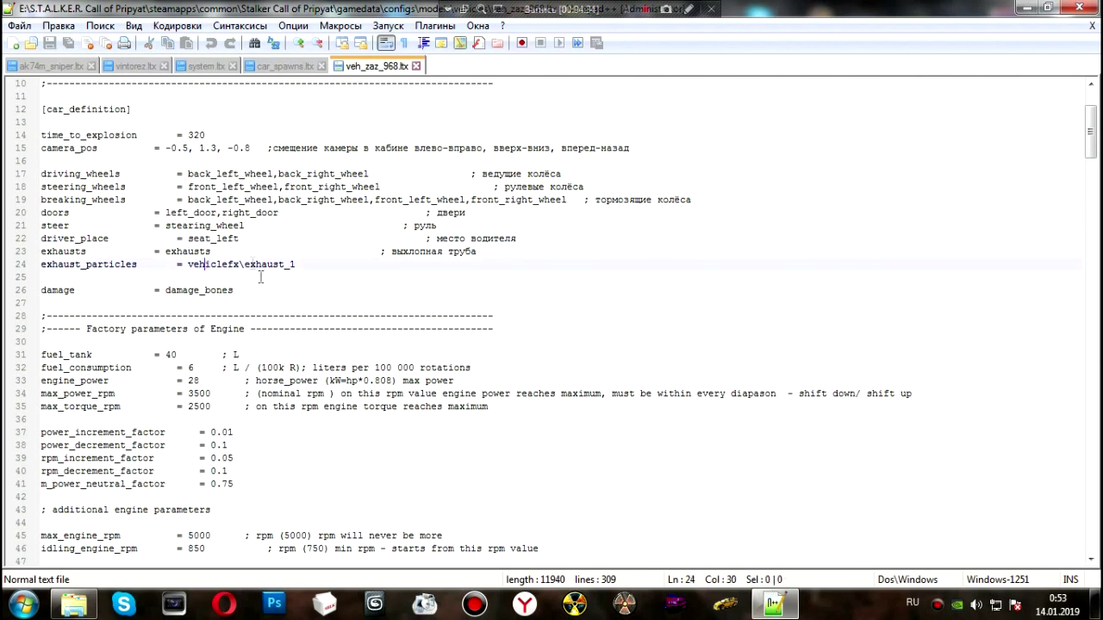
{"action": "left_click_drag", "start_coordinate": [295, 267], "coordinate": [145, 265]}
{"action": "left_click", "coordinate": [217, 252]}
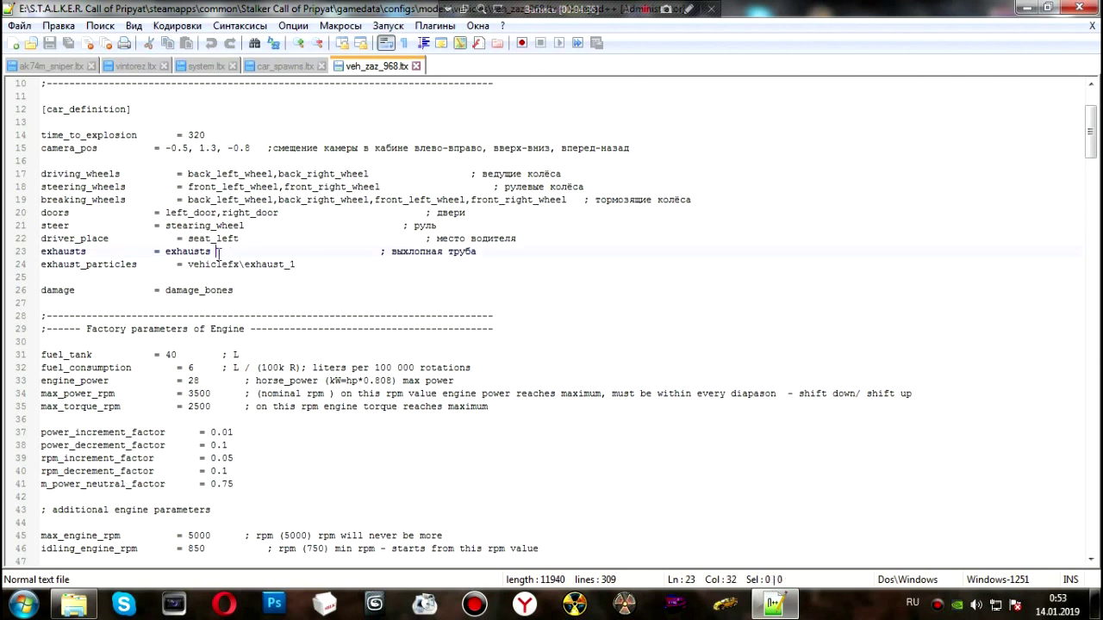
{"action": "left_click_drag", "start_coordinate": [222, 251], "coordinate": [157, 251]}
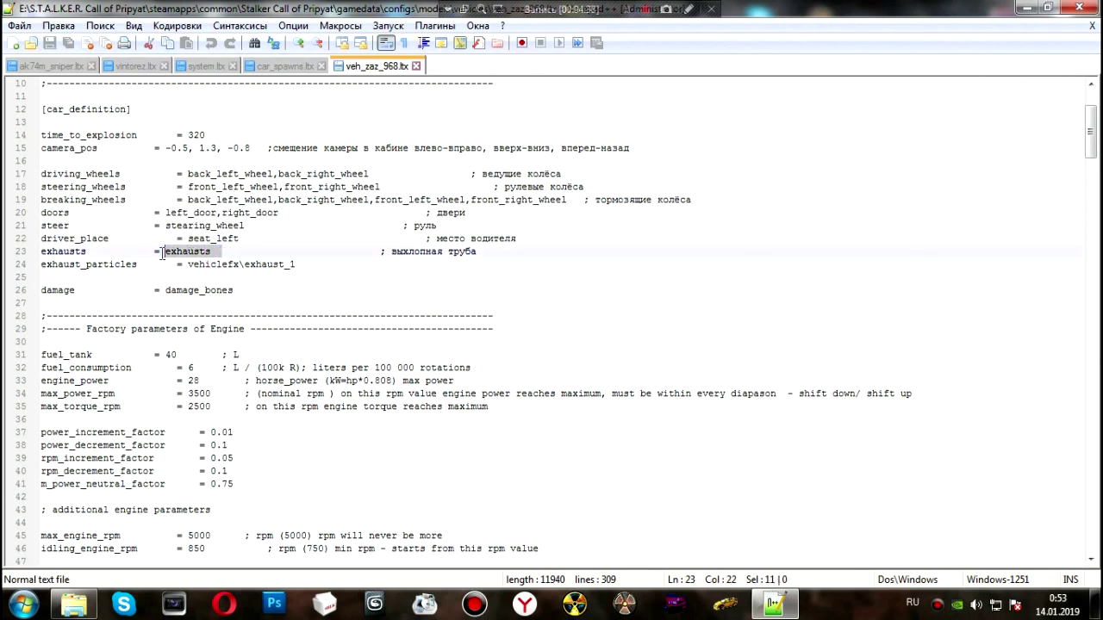
{"action": "left_click", "coordinate": [254, 290]}
Step: Examine the engine's factory parameters, including fuel tank, consumption, power, power and rpm factors, and additional rpm settings
{"action": "scroll", "coordinate": [274, 361], "scroll_direction": "down", "scroll_amount": 6}
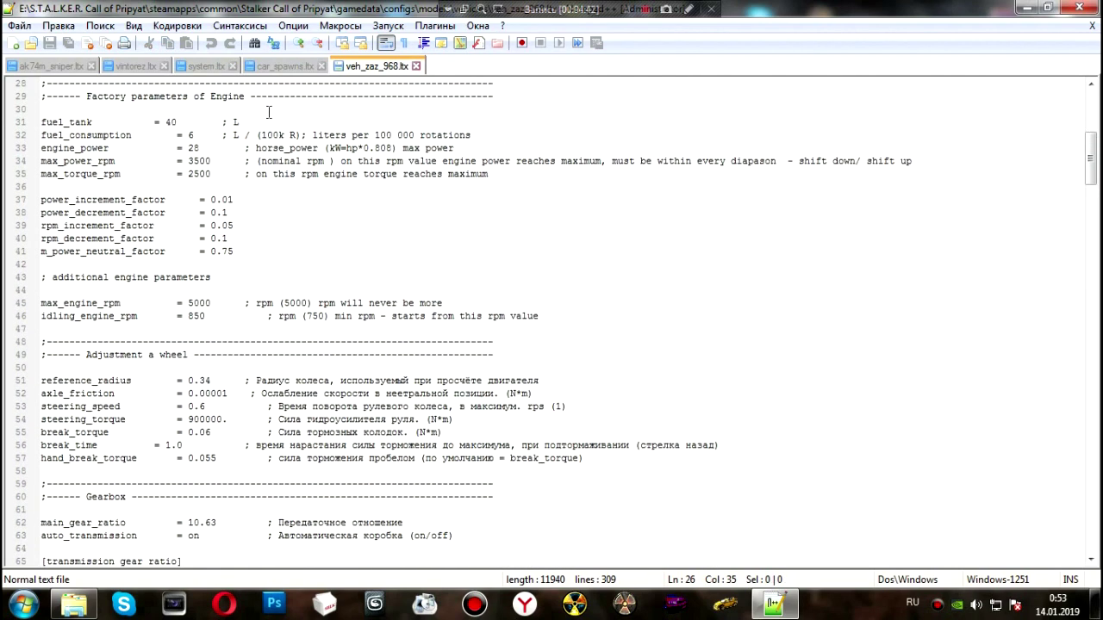
{"action": "left_click_drag", "start_coordinate": [176, 122], "coordinate": [131, 122]}
{"action": "left_click_drag", "start_coordinate": [200, 135], "coordinate": [153, 148]}
{"action": "left_click_drag", "start_coordinate": [223, 161], "coordinate": [131, 161]}
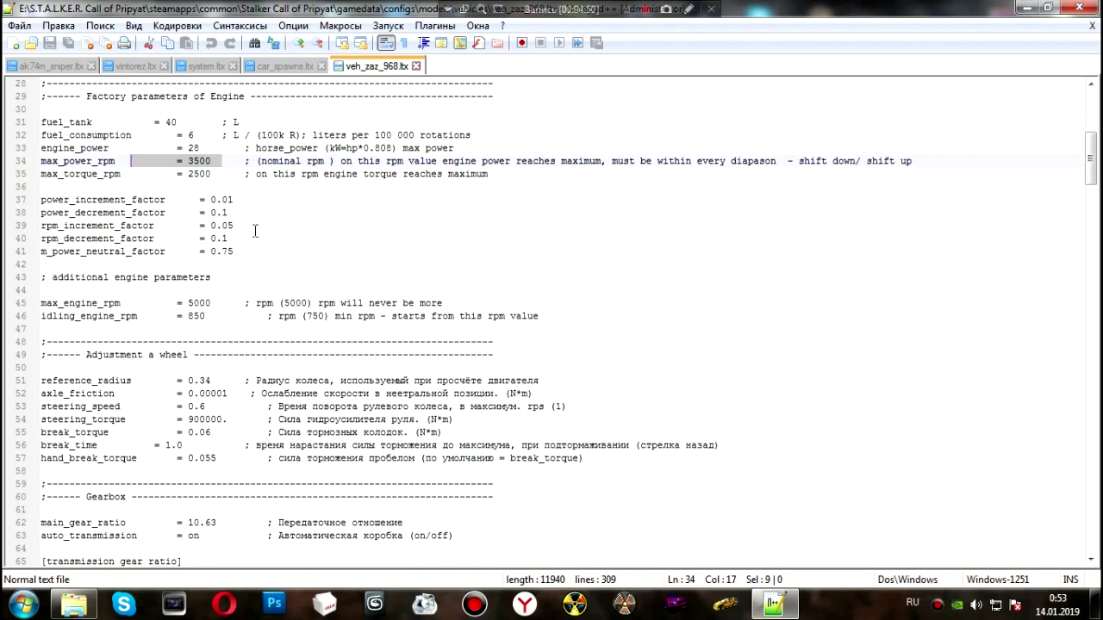
{"action": "left_click_drag", "start_coordinate": [243, 253], "coordinate": [8, 199]}
{"action": "left_click", "coordinate": [157, 277]}
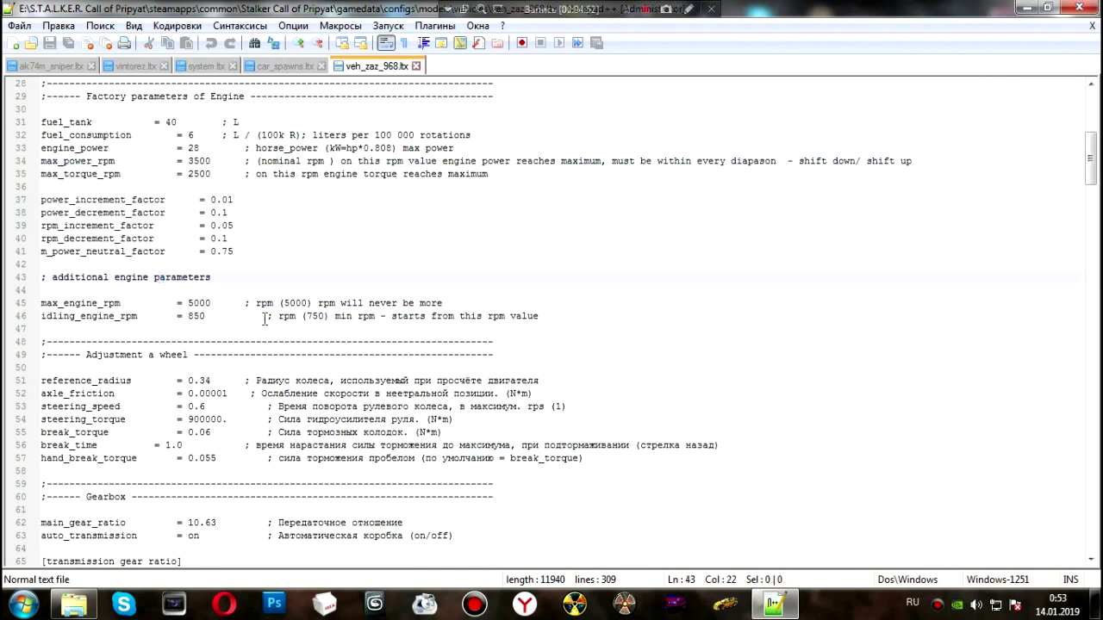
{"action": "left_click_drag", "start_coordinate": [286, 316], "coordinate": [42, 304]}
Step: Examine the wheel adjustment and gearbox sections, including steering, brake torque and transmission gear ratios
{"action": "left_click", "coordinate": [197, 420]}
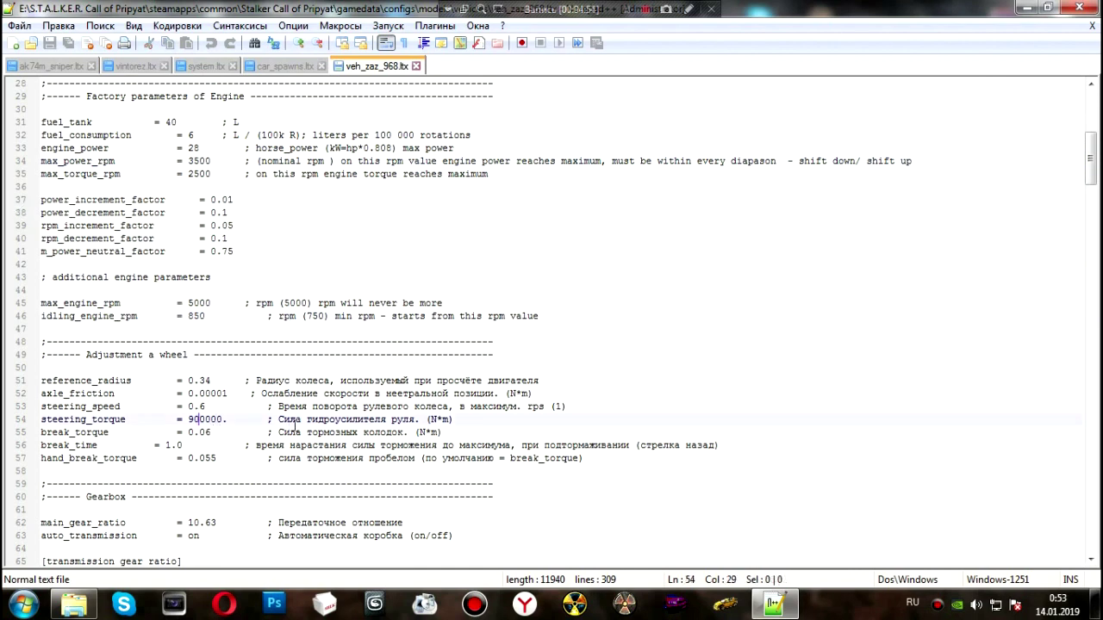
{"action": "scroll", "coordinate": [293, 424], "scroll_direction": "down", "scroll_amount": 4}
{"action": "left_click_drag", "start_coordinate": [210, 199], "coordinate": [19, 201]}
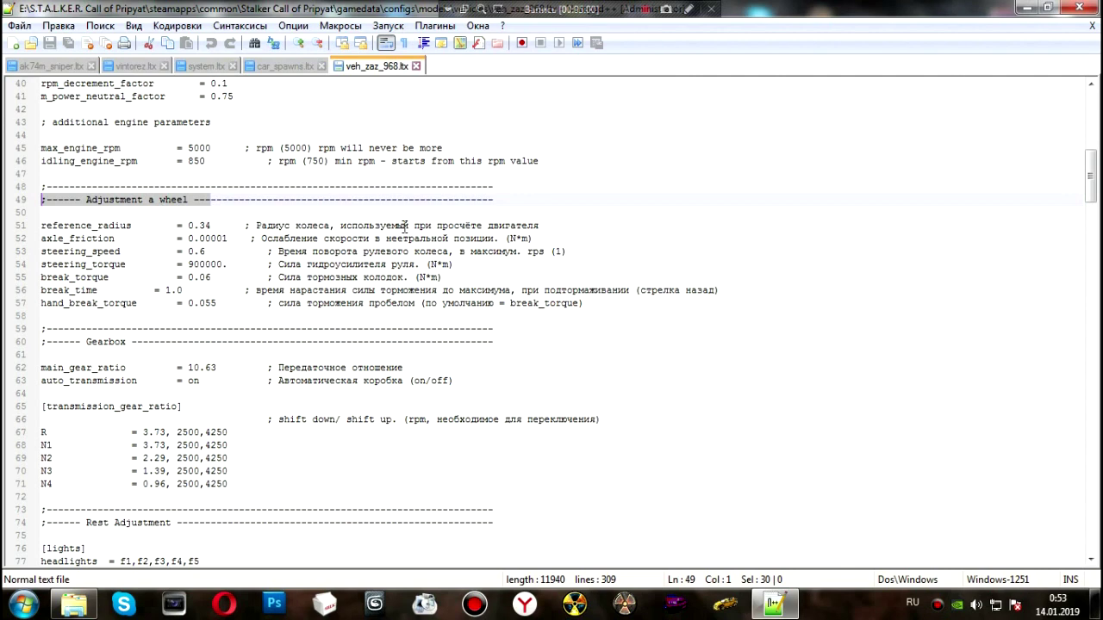
{"action": "left_click", "coordinate": [248, 276]}
{"action": "scroll", "coordinate": [253, 320], "scroll_direction": "down", "scroll_amount": 4}
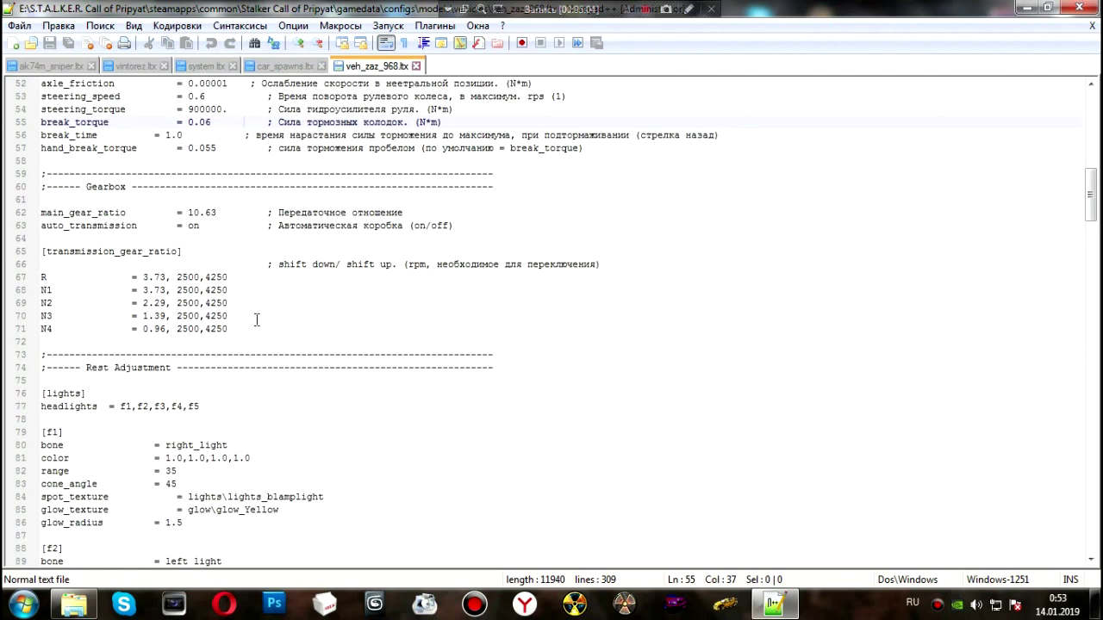
{"action": "scroll", "coordinate": [259, 284], "scroll_direction": "down", "scroll_amount": 2}
{"action": "left_click_drag", "start_coordinate": [288, 238], "coordinate": [41, 134]}
{"action": "left_click", "coordinate": [250, 196]}
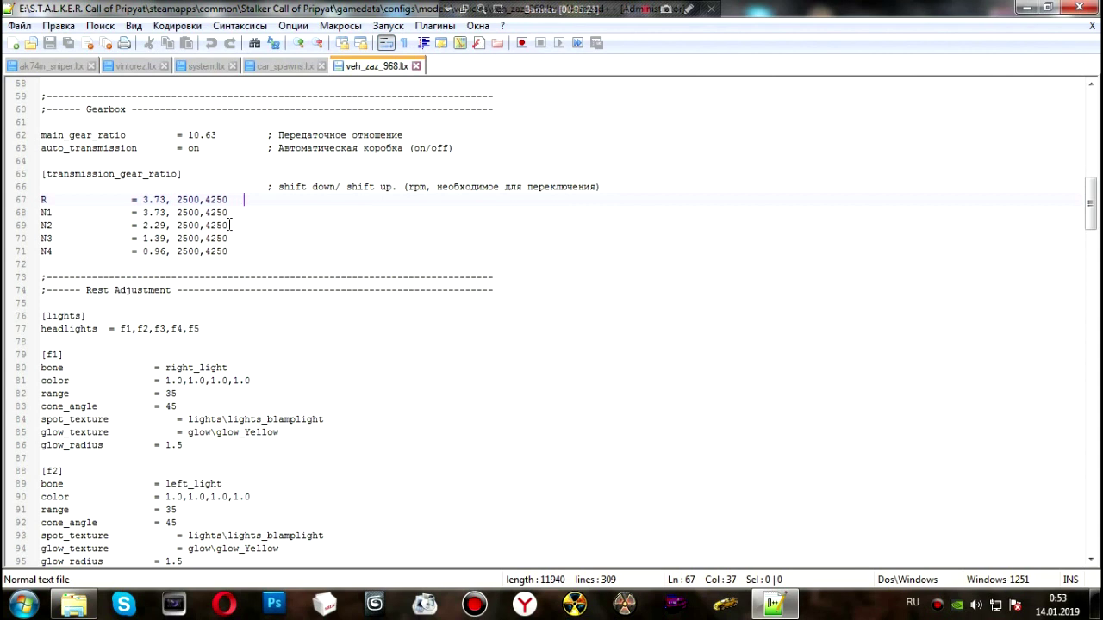
Step: Set main_gear_ratio in the Gearbox section to 7.63
{"action": "left_click", "coordinate": [205, 138]}
{"action": "left_click_drag", "start_coordinate": [217, 135], "coordinate": [177, 135]}
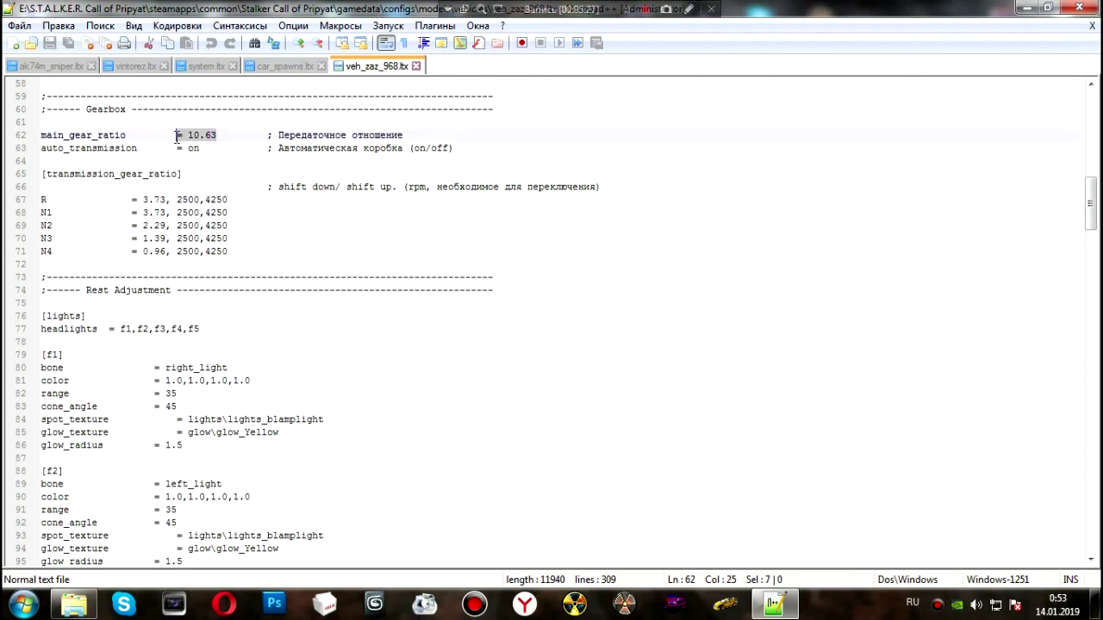
{"action": "left_click", "coordinate": [200, 136]}
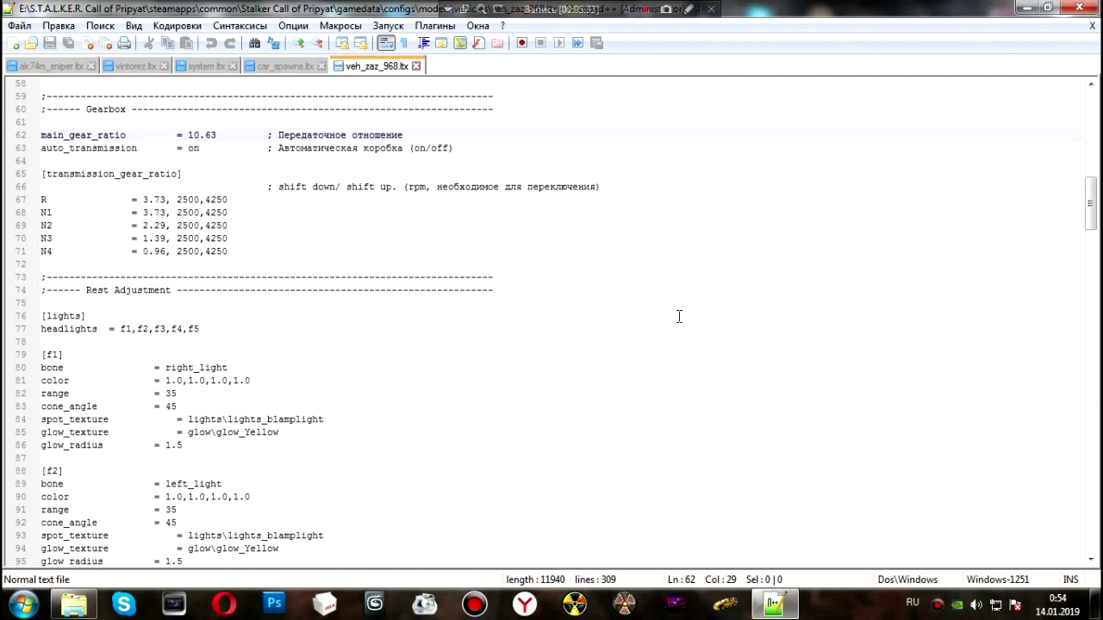
{"action": "key", "text": "BackSpace"}
{"action": "key", "text": "BackSpace"}
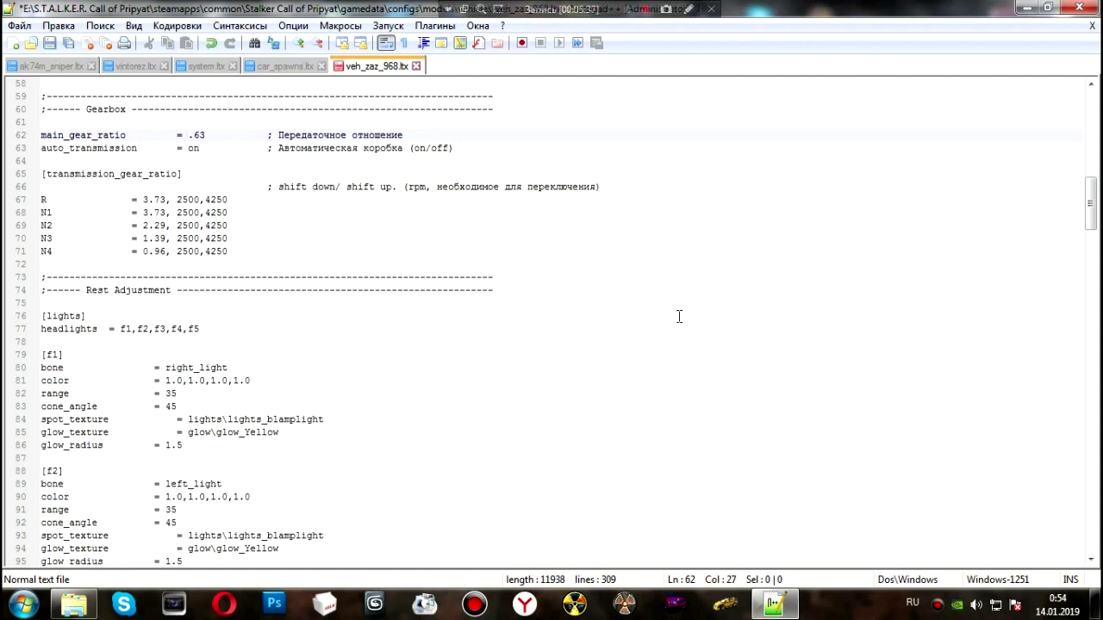
{"action": "type", "text": "7"}
{"action": "left_click", "coordinate": [578, 236]}
Step: Set engine_power in the factory engine parameters to 70
{"action": "scroll", "coordinate": [292, 207], "scroll_direction": "up", "scroll_amount": 12}
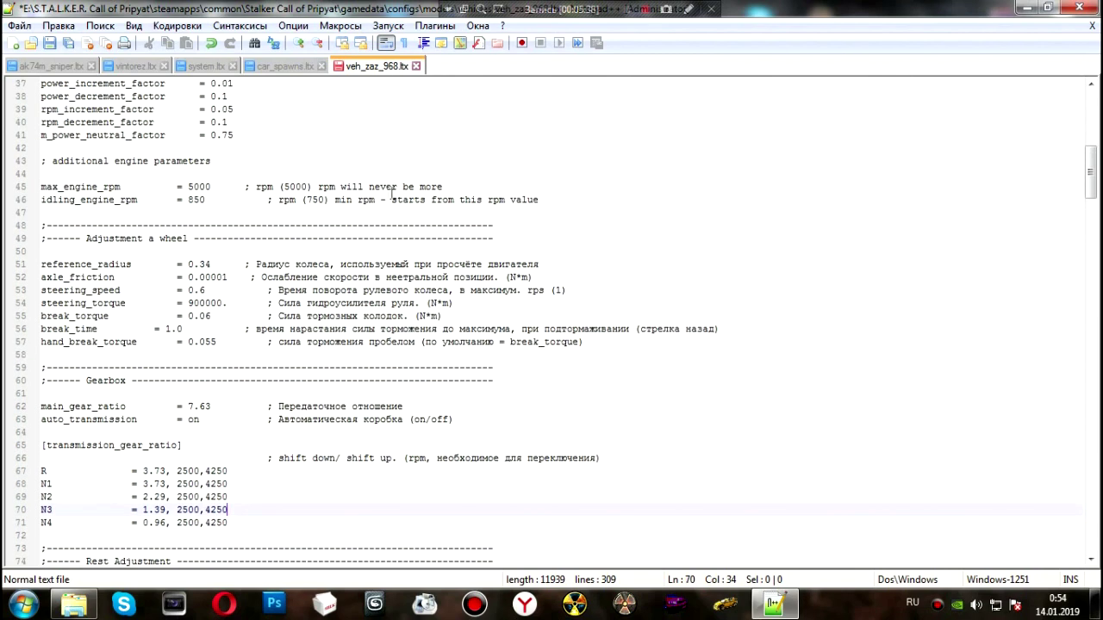
{"action": "left_click", "coordinate": [206, 226]}
{"action": "key", "text": "BackSpace"}
{"action": "key", "text": "BackSpace"}
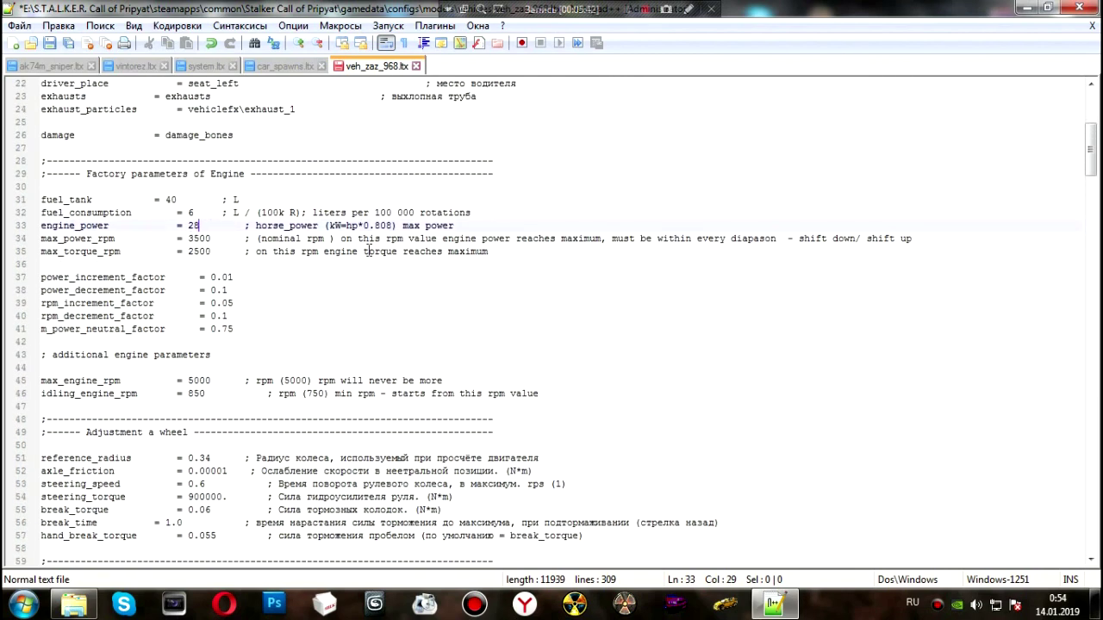
{"action": "type", "text": "70"}
Step: Review the Gearbox section's transmission gear ratios and its auto_transmission setting
{"action": "scroll", "coordinate": [253, 332], "scroll_direction": "down", "scroll_amount": 9}
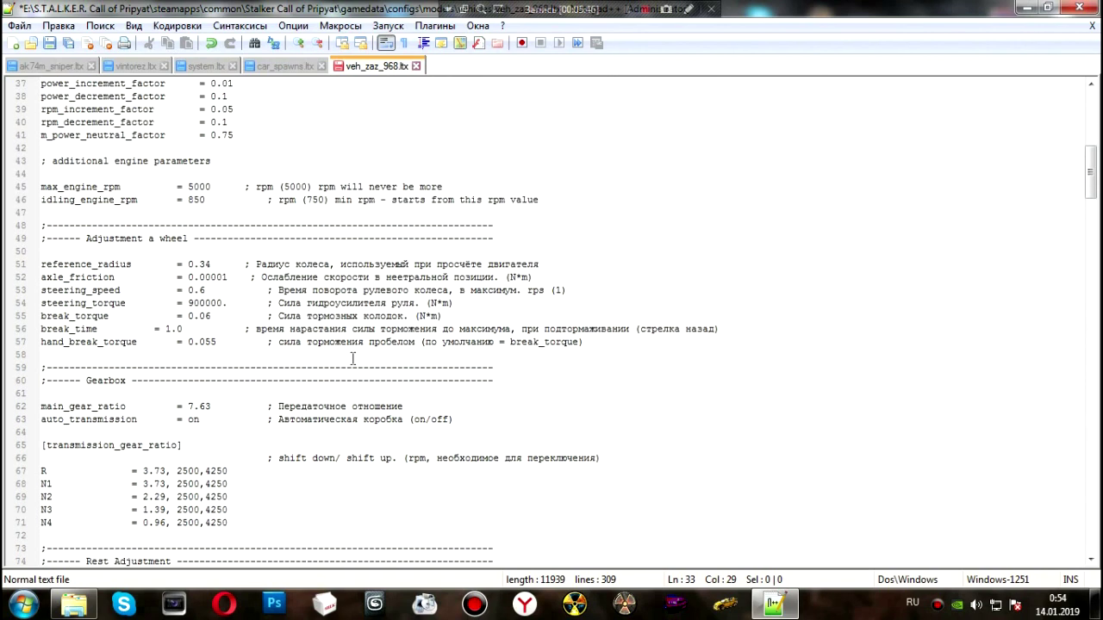
{"action": "left_click_drag", "start_coordinate": [250, 367], "coordinate": [12, 329]}
{"action": "left_click", "coordinate": [267, 341]}
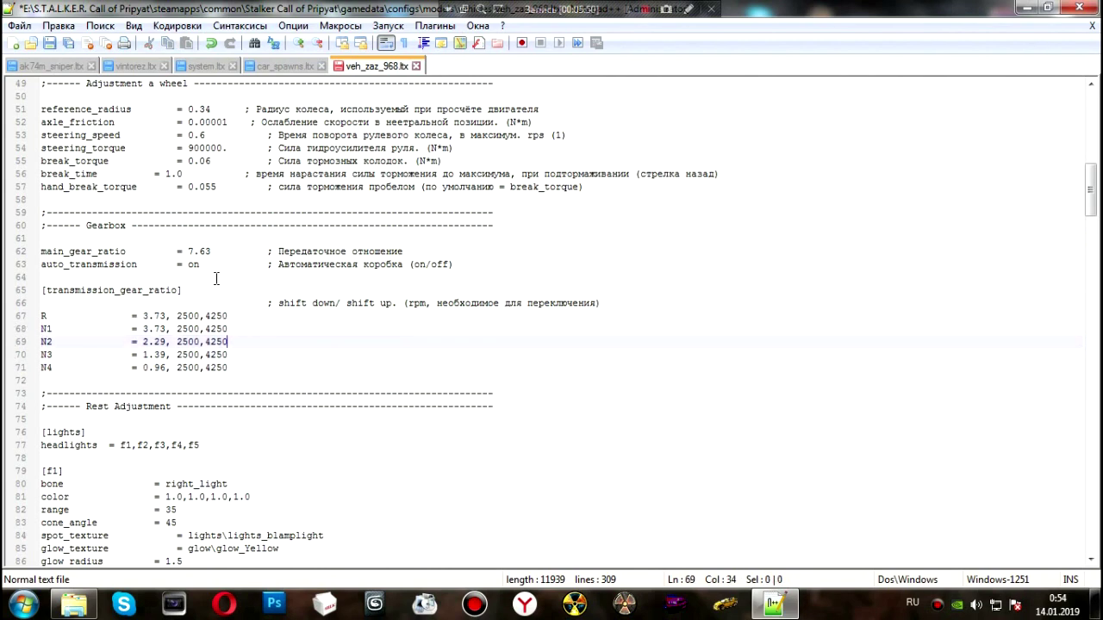
{"action": "left_click_drag", "start_coordinate": [460, 263], "coordinate": [188, 264]}
{"action": "left_click", "coordinate": [195, 263]}
Step: Look through the lights sections and highlight the entries under damage_items
{"action": "scroll", "coordinate": [223, 379], "scroll_direction": "down", "scroll_amount": 4}
{"action": "scroll", "coordinate": [223, 387], "scroll_direction": "down", "scroll_amount": 5}
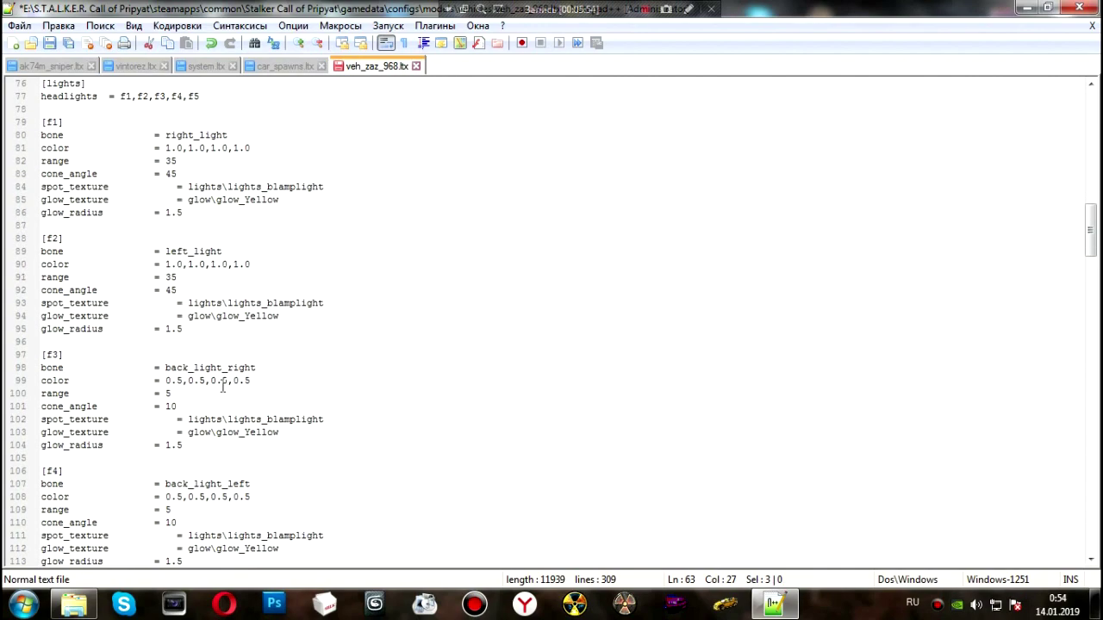
{"action": "scroll", "coordinate": [222, 387], "scroll_direction": "down", "scroll_amount": 20}
{"action": "scroll", "coordinate": [269, 392], "scroll_direction": "down", "scroll_amount": 4}
{"action": "left_click_drag", "start_coordinate": [226, 315], "coordinate": [26, 238]}
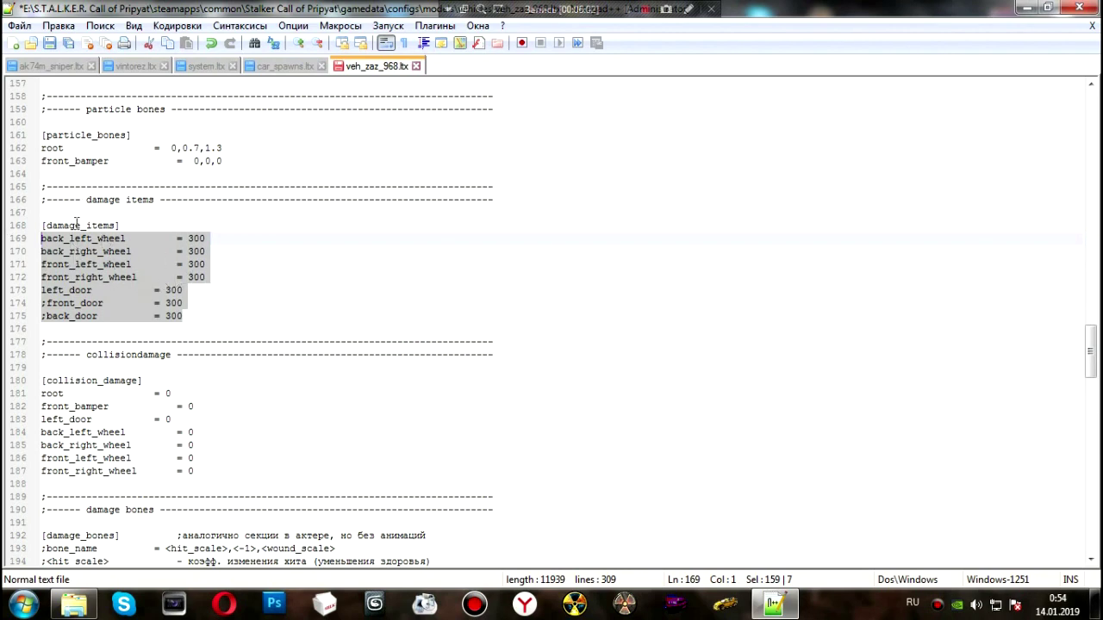
Step: Review the remaining sections of veh_zaz_968.ltx, including individual wheel settings, destroyed parts, autoremove_parts and impulse_transition_to_parts
{"action": "scroll", "coordinate": [258, 336], "scroll_direction": "down", "scroll_amount": 6}
{"action": "scroll", "coordinate": [264, 338], "scroll_direction": "down", "scroll_amount": 12}
{"action": "scroll", "coordinate": [265, 340], "scroll_direction": "down", "scroll_amount": 14}
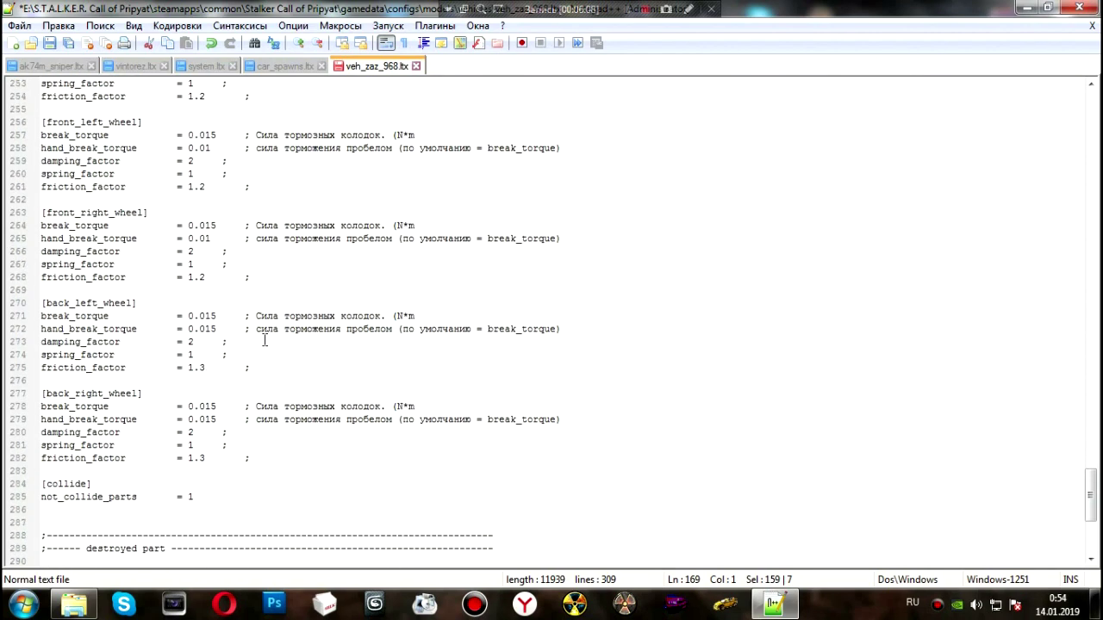
{"action": "scroll", "coordinate": [264, 341], "scroll_direction": "down", "scroll_amount": 7}
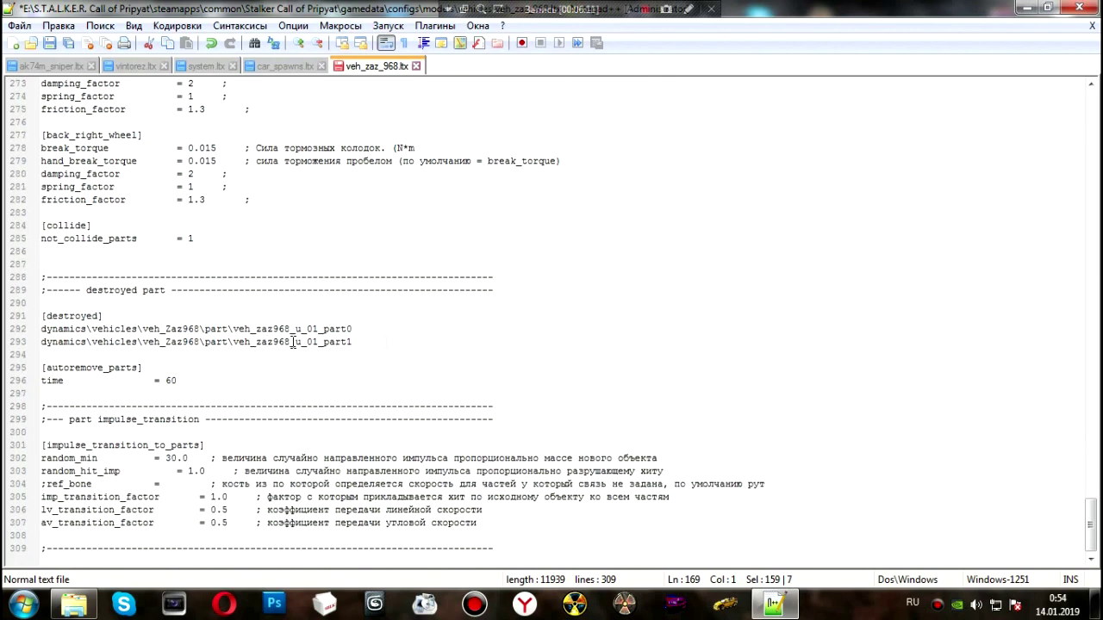
{"action": "left_click_drag", "start_coordinate": [352, 342], "coordinate": [41, 316]}
{"action": "left_click", "coordinate": [261, 420]}
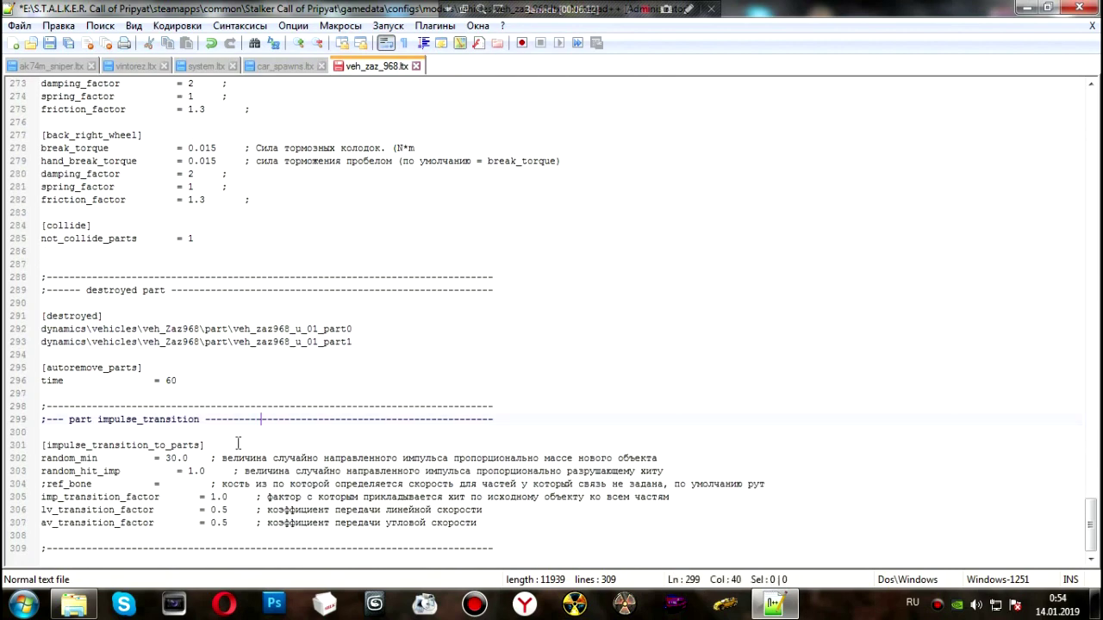
{"action": "left_click_drag", "start_coordinate": [197, 386], "coordinate": [41, 368]}
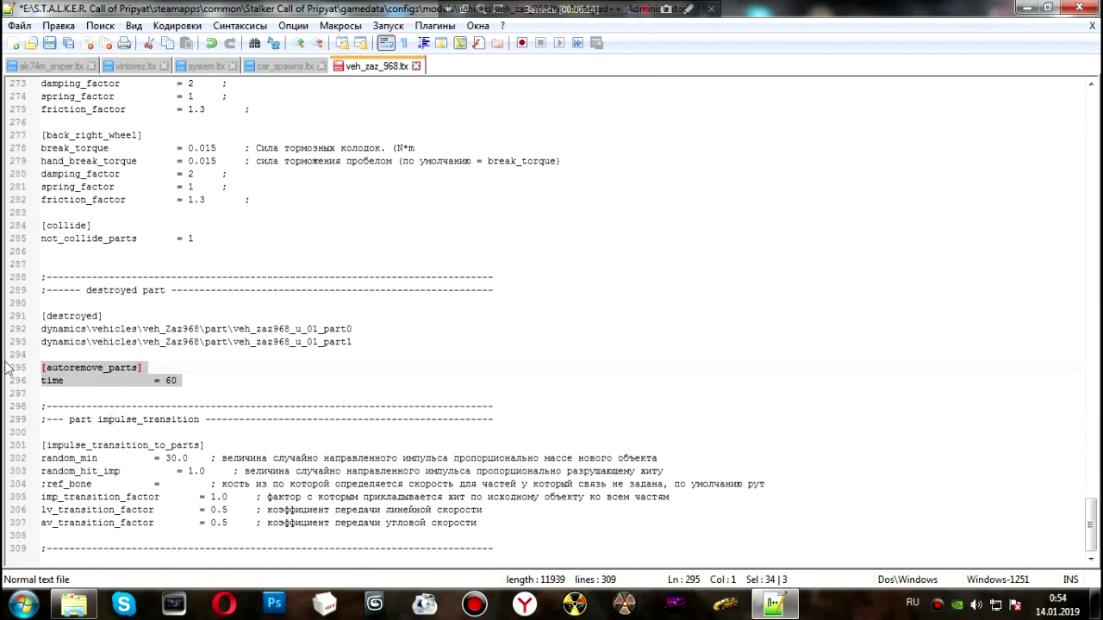
{"action": "left_click", "coordinate": [193, 458]}
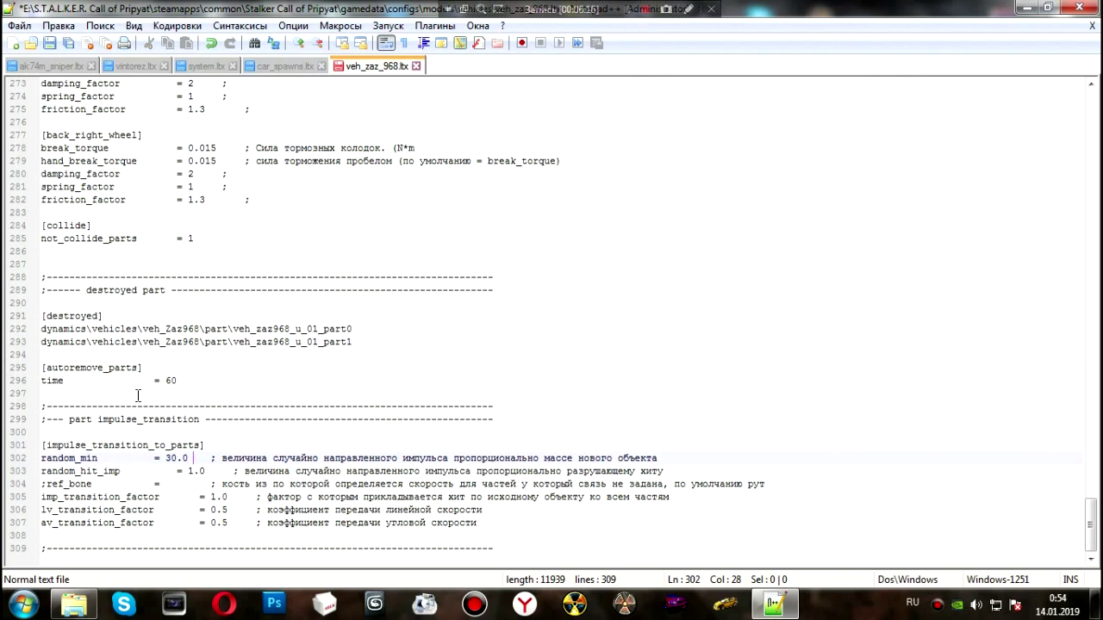
Step: Save the edited veh_zaz_968.ltx, then switch to Windows Explorer and go up to the gamedata configs folder
{"action": "left_click", "coordinate": [69, 43]}
{"action": "left_click", "coordinate": [74, 603]}
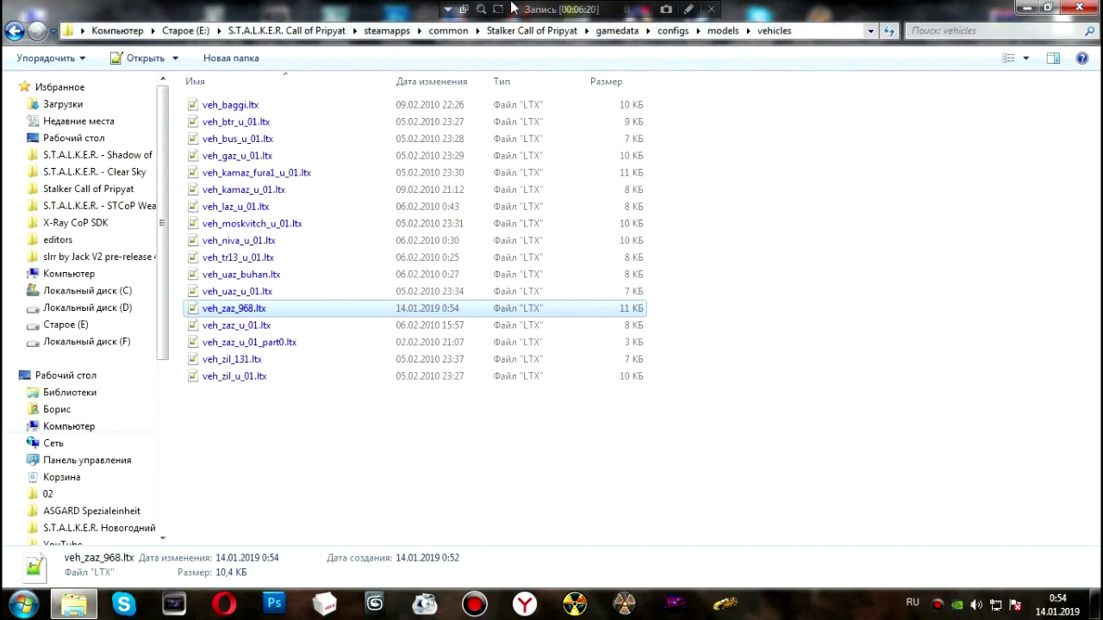
{"action": "left_click", "coordinate": [724, 31]}
{"action": "left_click", "coordinate": [667, 31]}
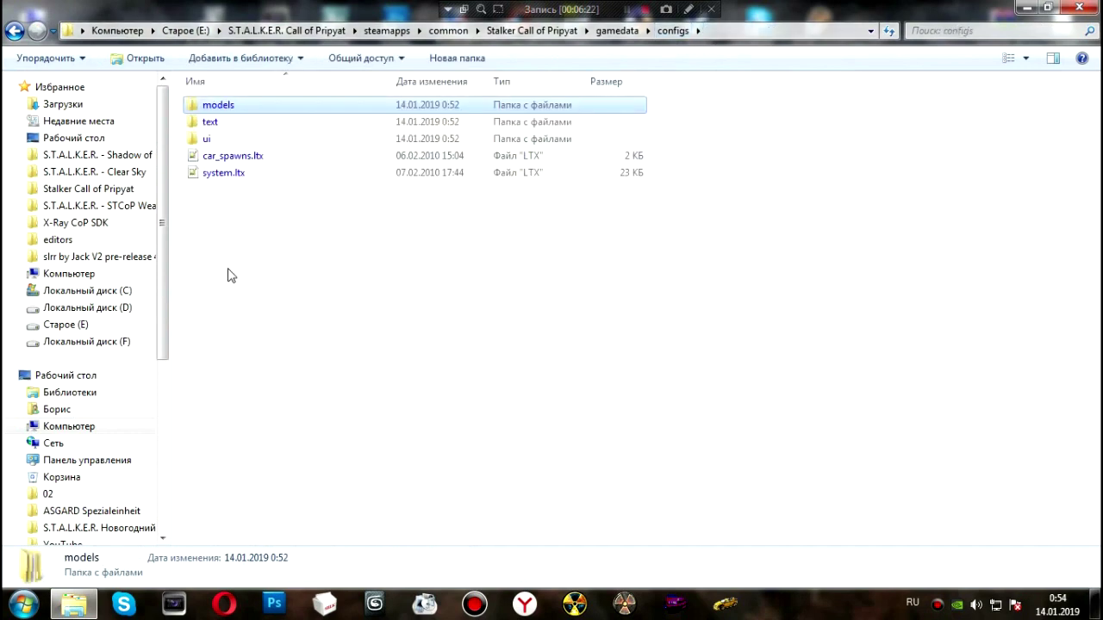
Step: Look inside the text\rus folder of configs, then return to the configs folder
{"action": "left_click", "coordinate": [217, 126]}
{"action": "double_click", "coordinate": [217, 125]}
{"action": "double_click", "coordinate": [212, 107]}
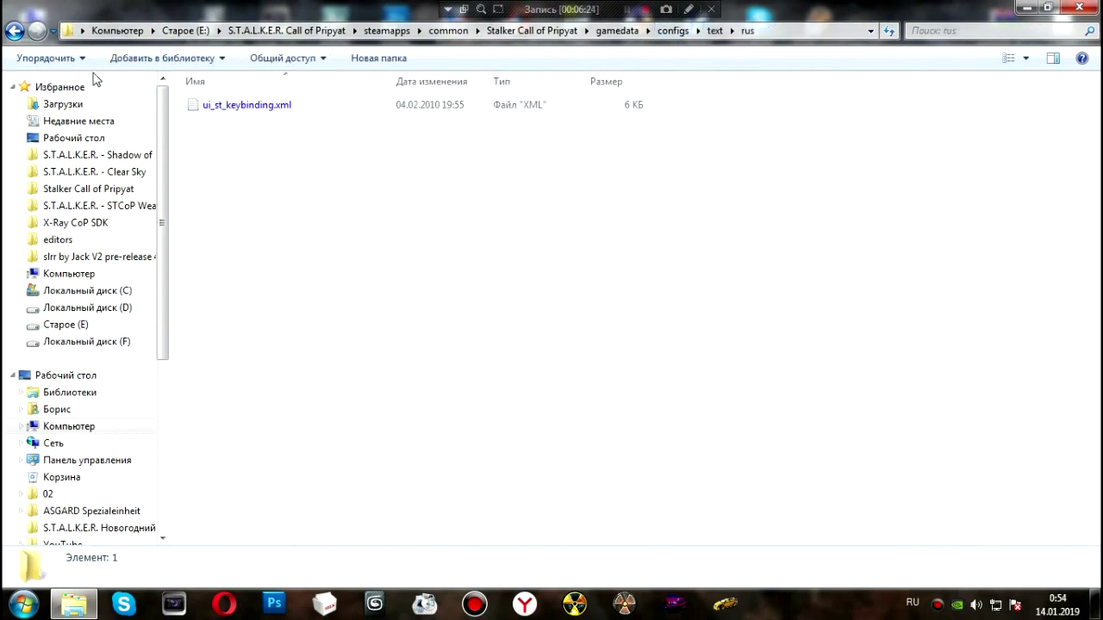
{"action": "left_click", "coordinate": [13, 33]}
{"action": "left_click", "coordinate": [14, 33]}
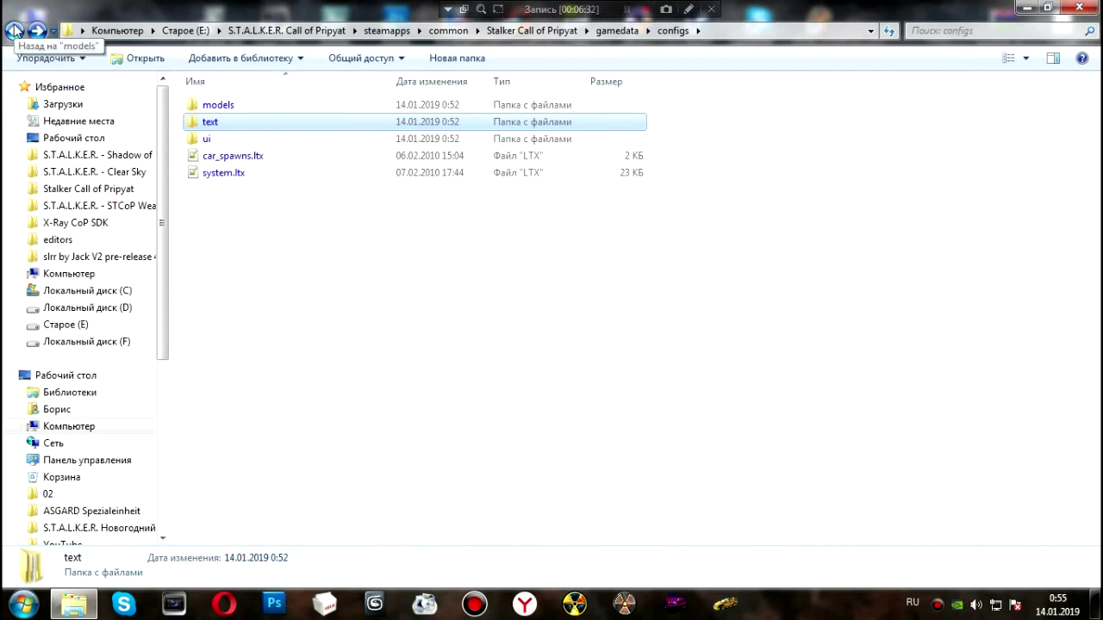
{"action": "left_click", "coordinate": [15, 31]}
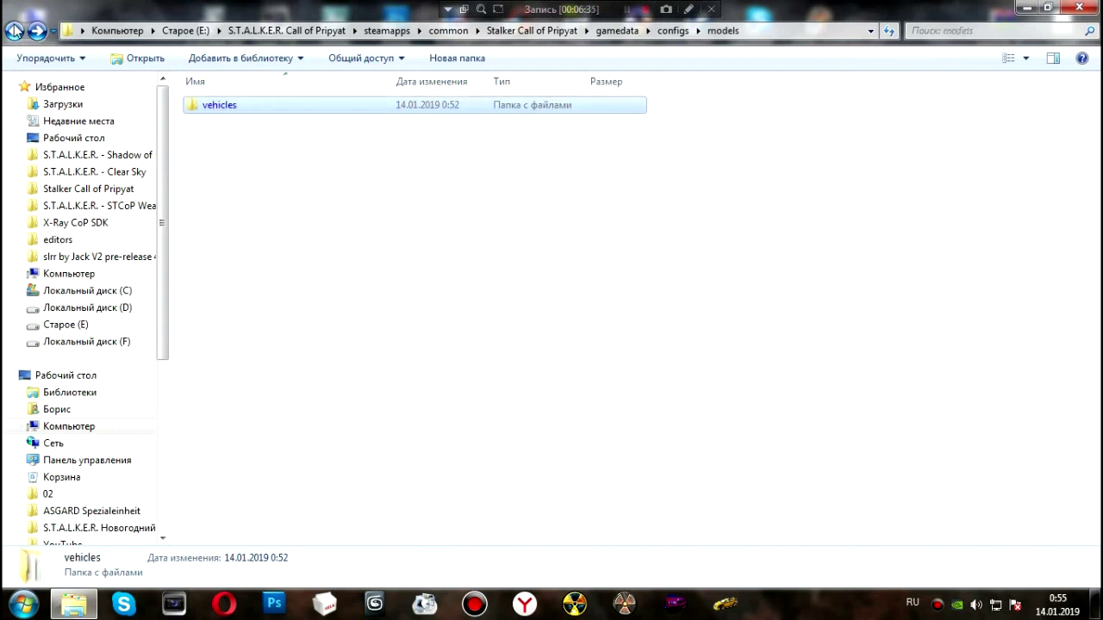
{"action": "left_click", "coordinate": [658, 35]}
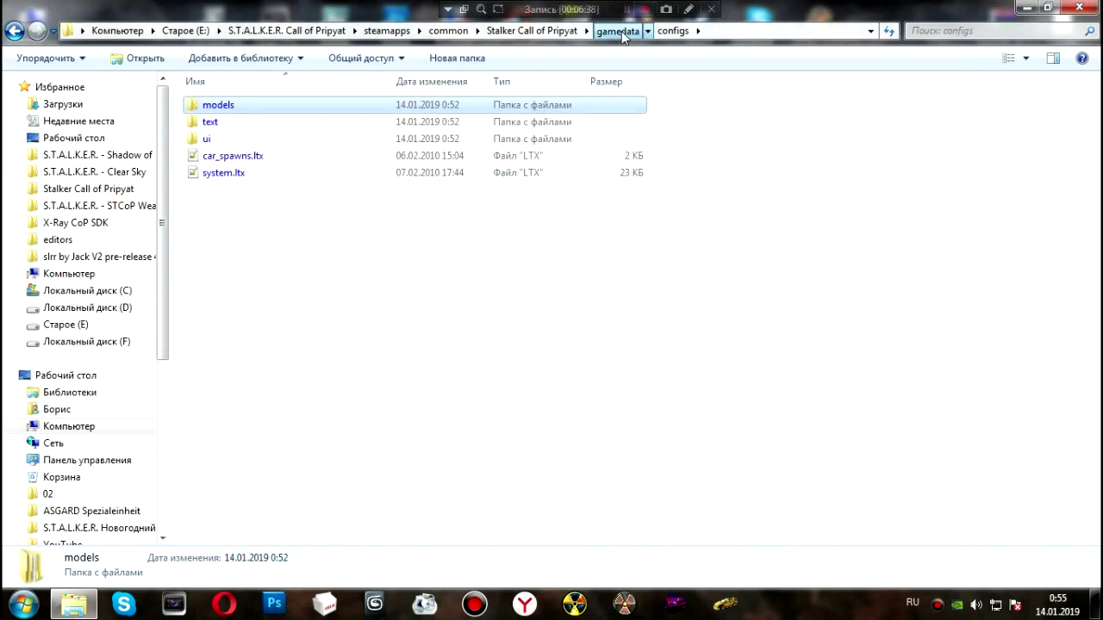
Step: Look through the vehicle model folders in gamedata\meshes\dynamics\vehicles, then return to gamedata
{"action": "left_click", "coordinate": [619, 31]}
{"action": "left_click", "coordinate": [234, 130]}
{"action": "double_click", "coordinate": [230, 126]}
{"action": "double_click", "coordinate": [215, 108]}
{"action": "double_click", "coordinate": [215, 107]}
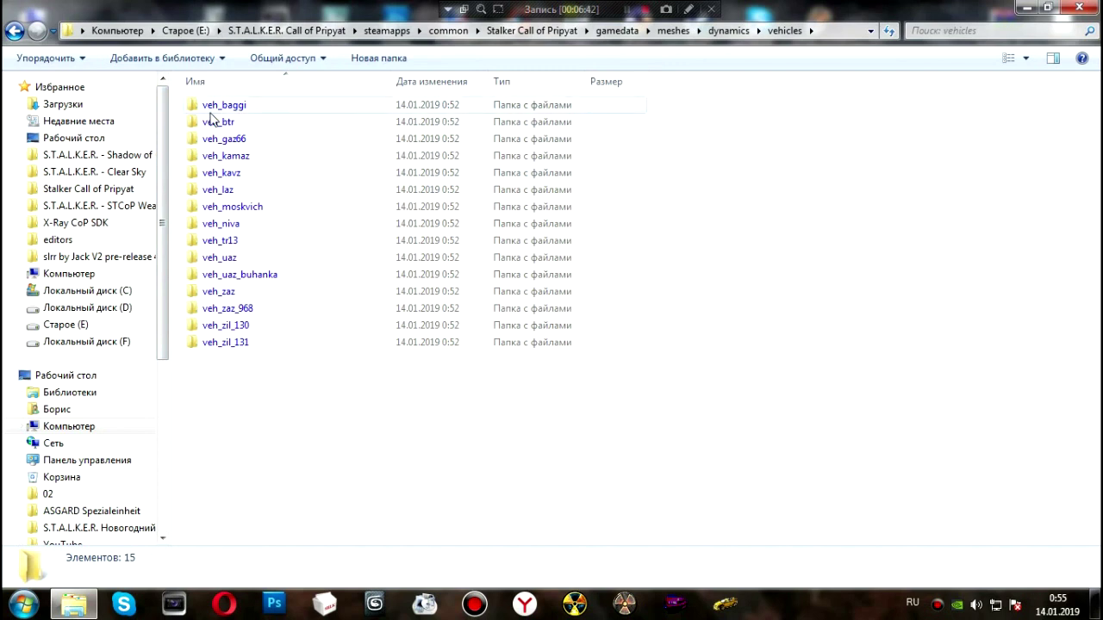
{"action": "left_click", "coordinate": [13, 32]}
{"action": "left_click", "coordinate": [10, 34]}
{"action": "left_click", "coordinate": [11, 34]}
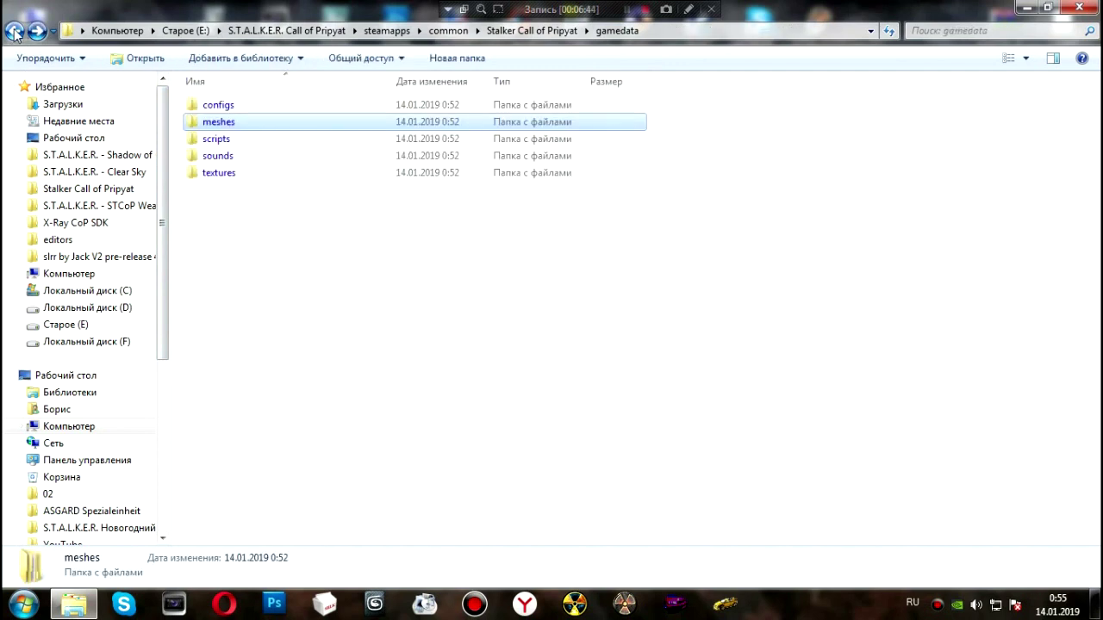
Step: Open ui_main_menu.script from the scripts folder, skim through its code and close the editor
{"action": "double_click", "coordinate": [231, 139]}
{"action": "double_click", "coordinate": [268, 121]}
{"action": "scroll", "coordinate": [370, 329], "scroll_direction": "down", "scroll_amount": 20}
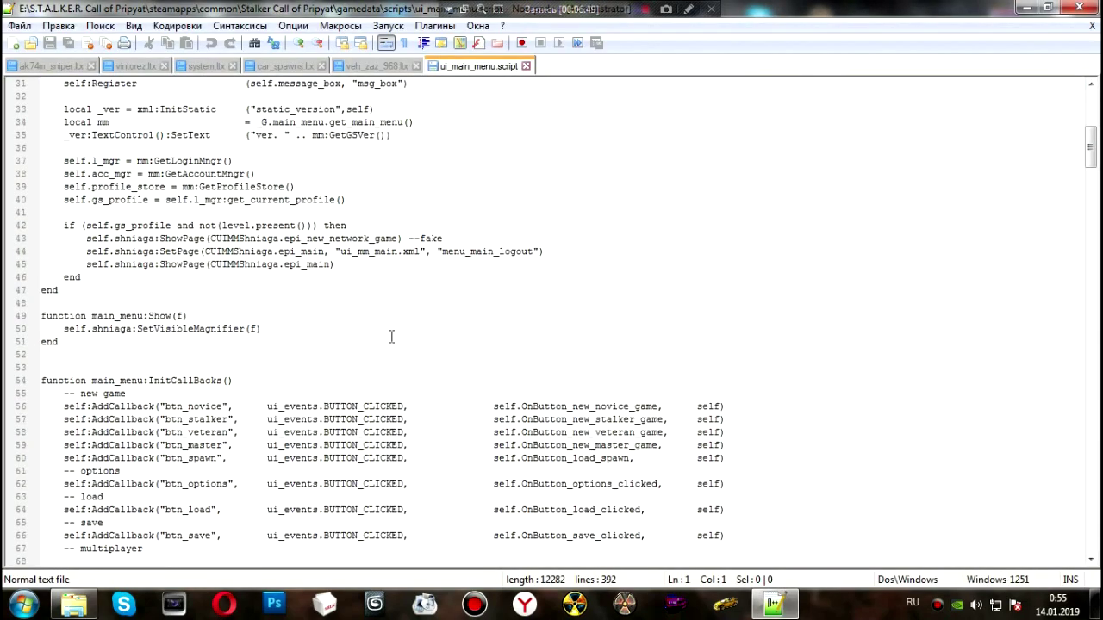
{"action": "left_click", "coordinate": [1079, 7]}
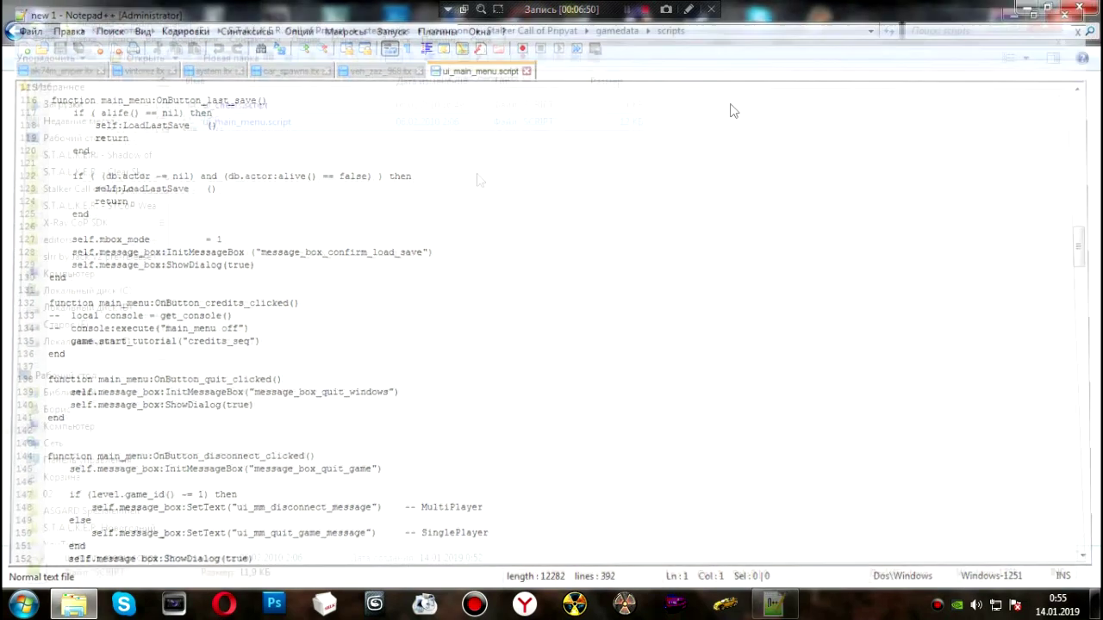
Step: Open ui_cheats.script and examine the key-to-cheat assignments in the cheat:OnKeyboard function
{"action": "double_click", "coordinate": [234, 104]}
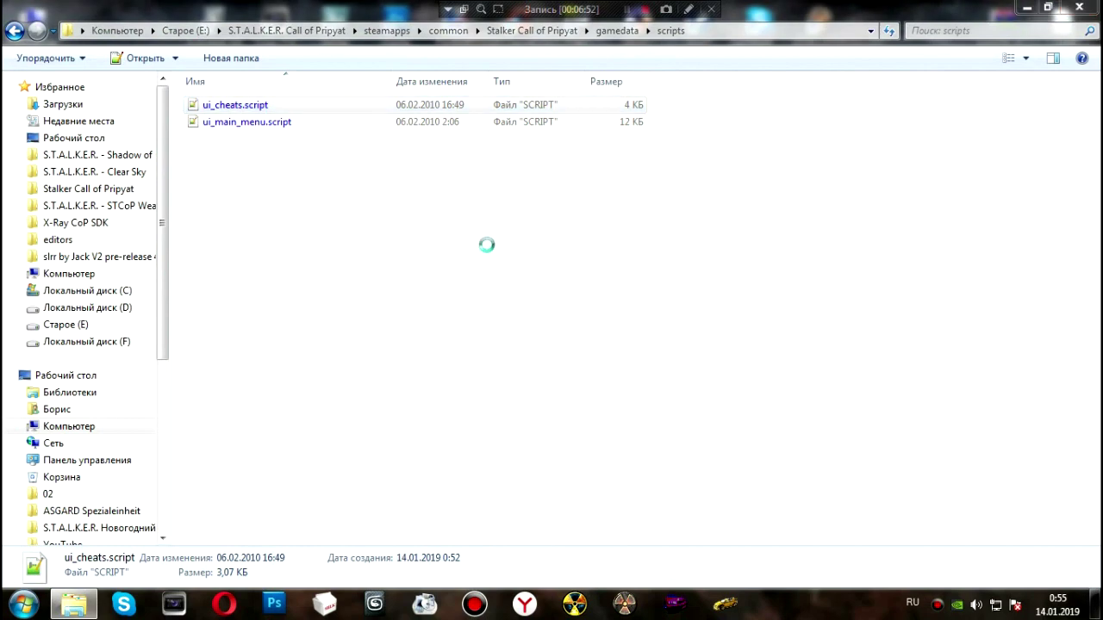
{"action": "scroll", "coordinate": [281, 423], "scroll_direction": "down", "scroll_amount": 9}
{"action": "scroll", "coordinate": [281, 423], "scroll_direction": "up", "scroll_amount": 3}
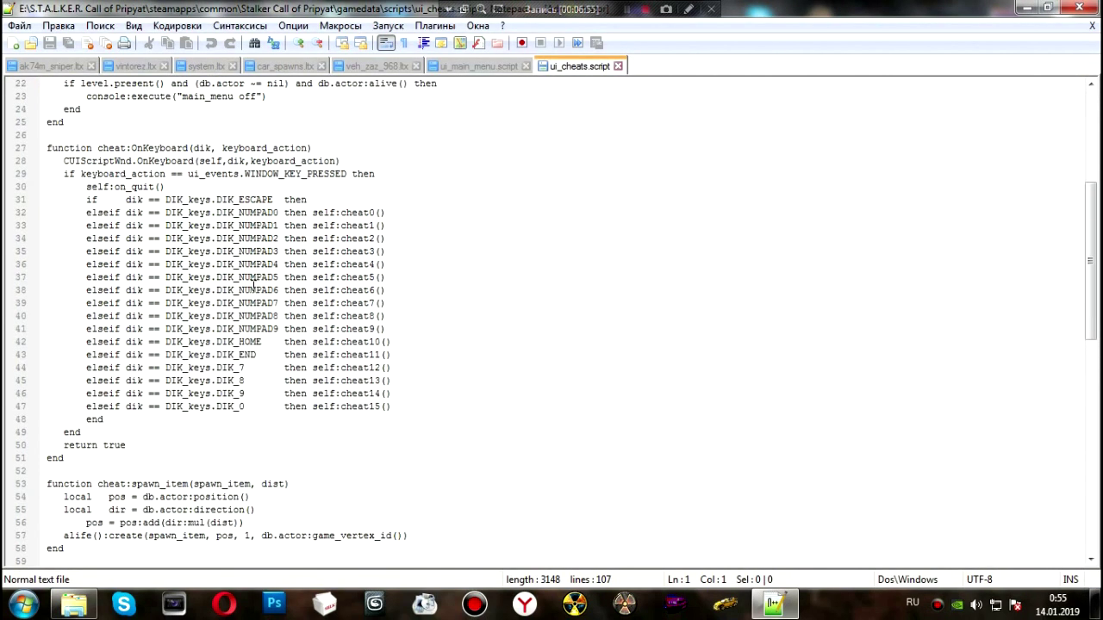
{"action": "left_click_drag", "start_coordinate": [299, 291], "coordinate": [135, 277]}
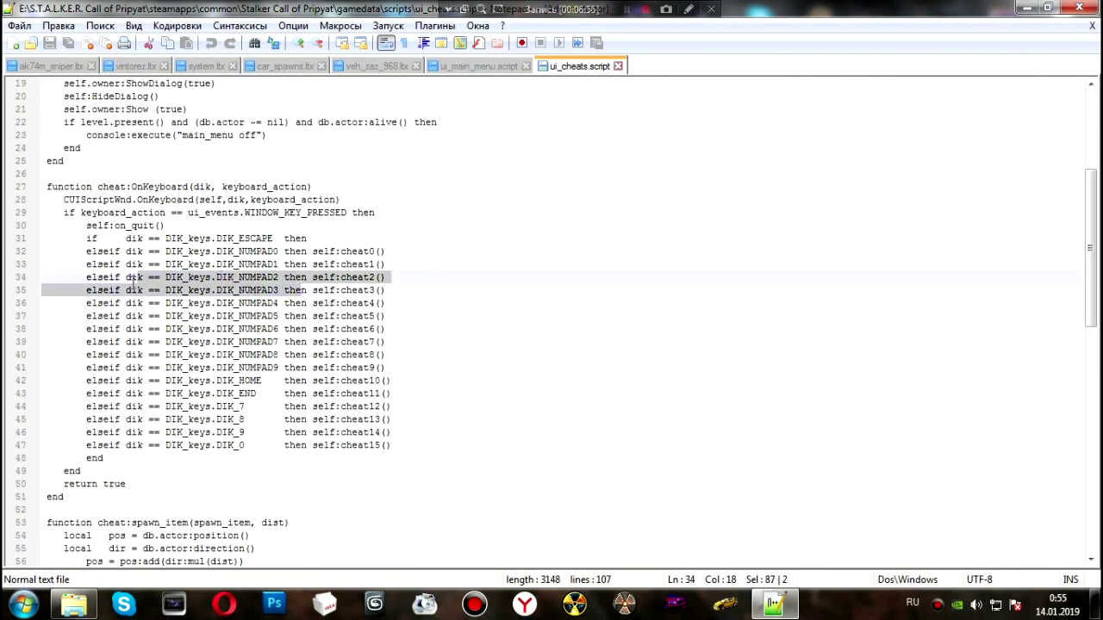
{"action": "left_click", "coordinate": [226, 305]}
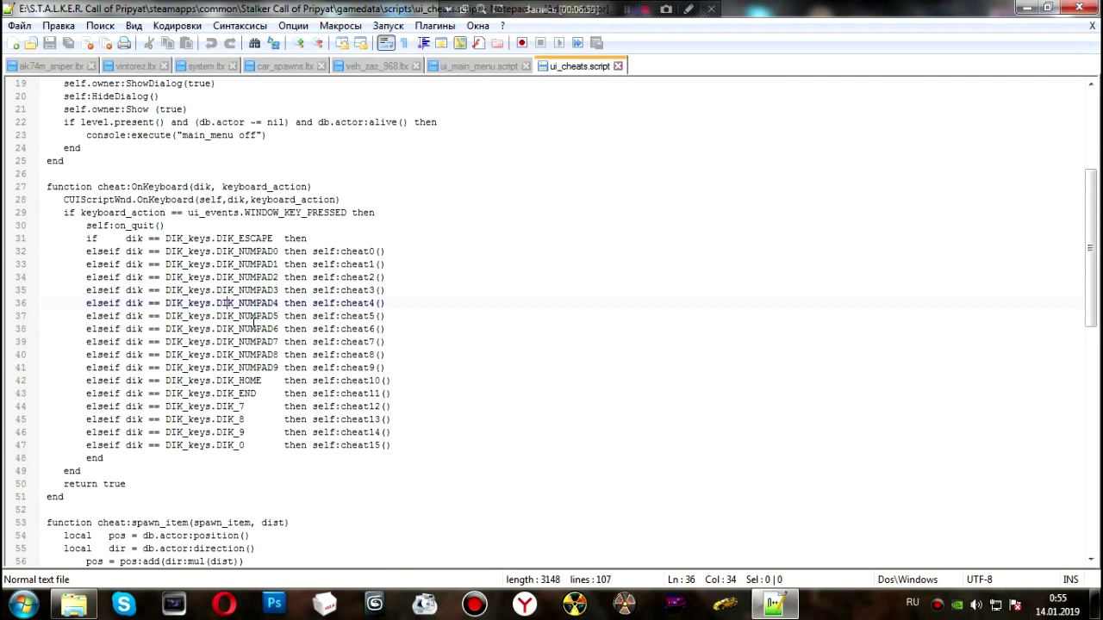
{"action": "left_click_drag", "start_coordinate": [277, 343], "coordinate": [244, 317]}
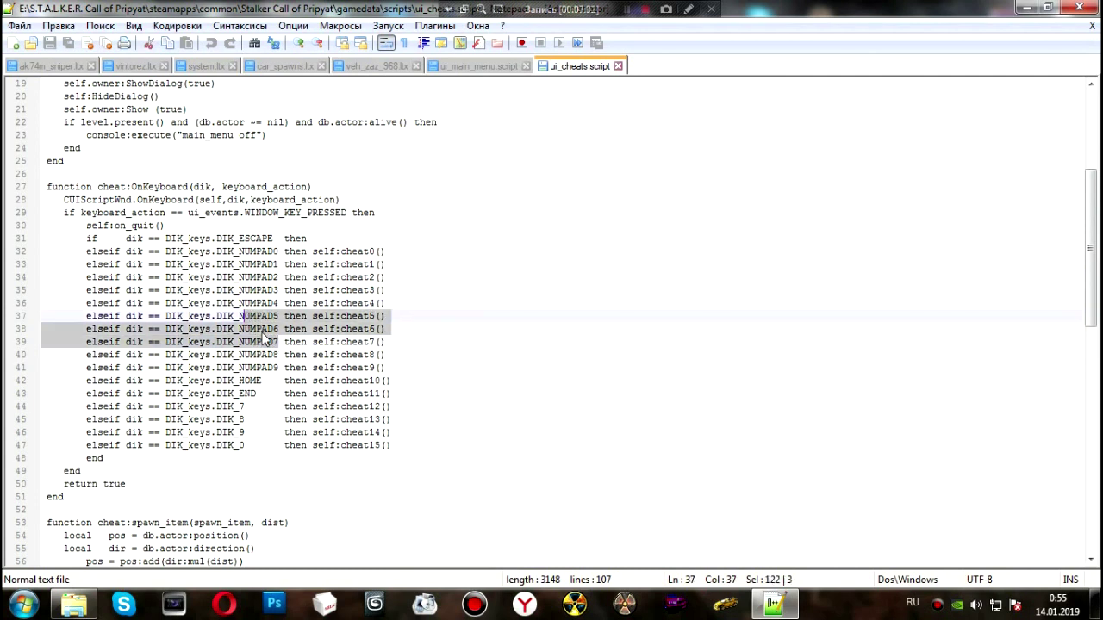
{"action": "left_click", "coordinate": [261, 330]}
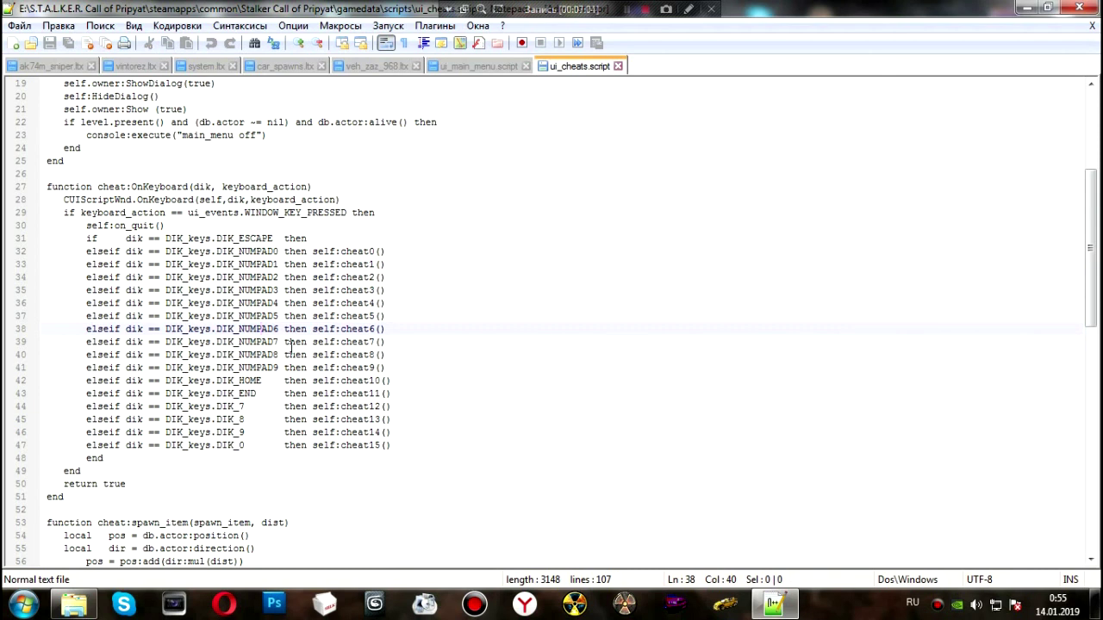
{"action": "left_click_drag", "start_coordinate": [251, 278], "coordinate": [257, 277]}
{"action": "left_click", "coordinate": [150, 290]}
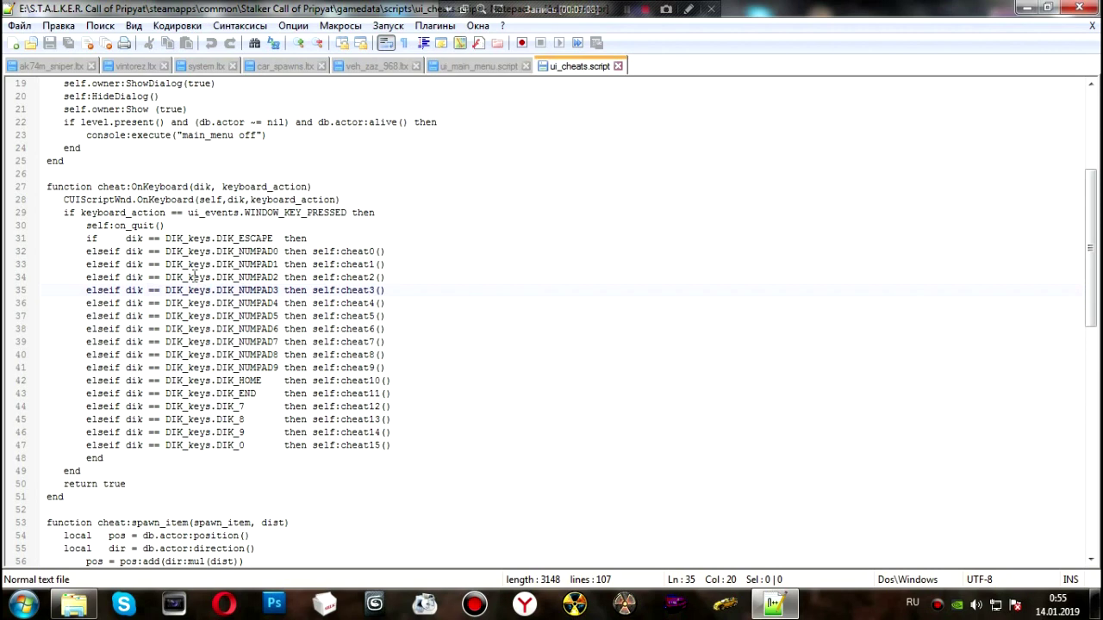
{"action": "left_click", "coordinate": [293, 277]}
{"action": "left_click", "coordinate": [231, 341]}
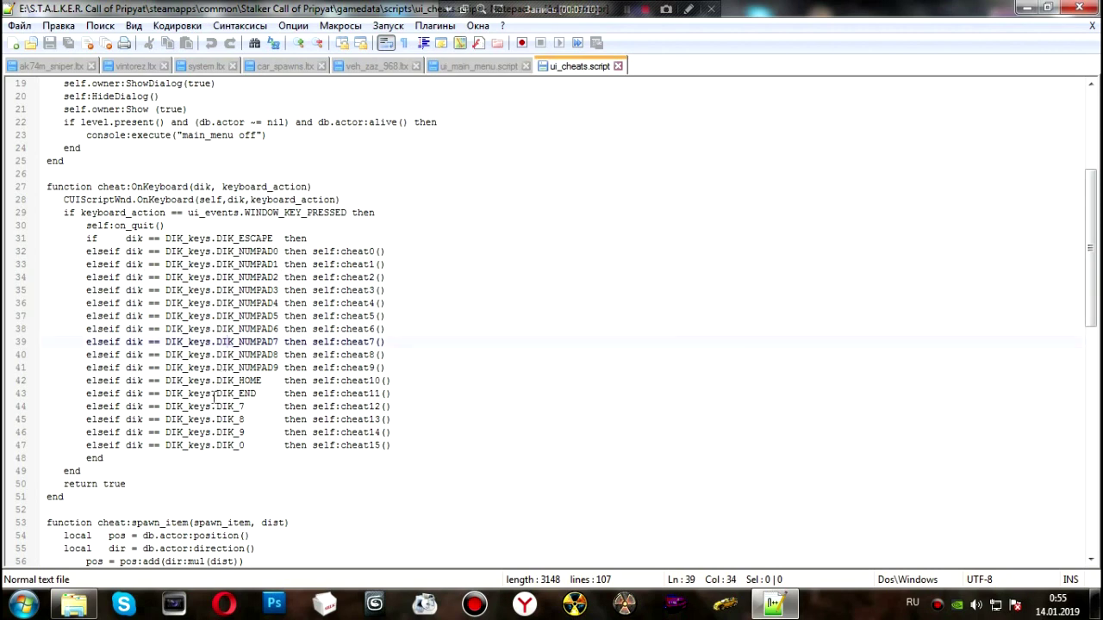
Step: Examine the cheat:spawn_item function and the numbered cheat functions that name each vehicle to spawn
{"action": "scroll", "coordinate": [271, 415], "scroll_direction": "down", "scroll_amount": 2}
{"action": "scroll", "coordinate": [271, 415], "scroll_direction": "down", "scroll_amount": 6}
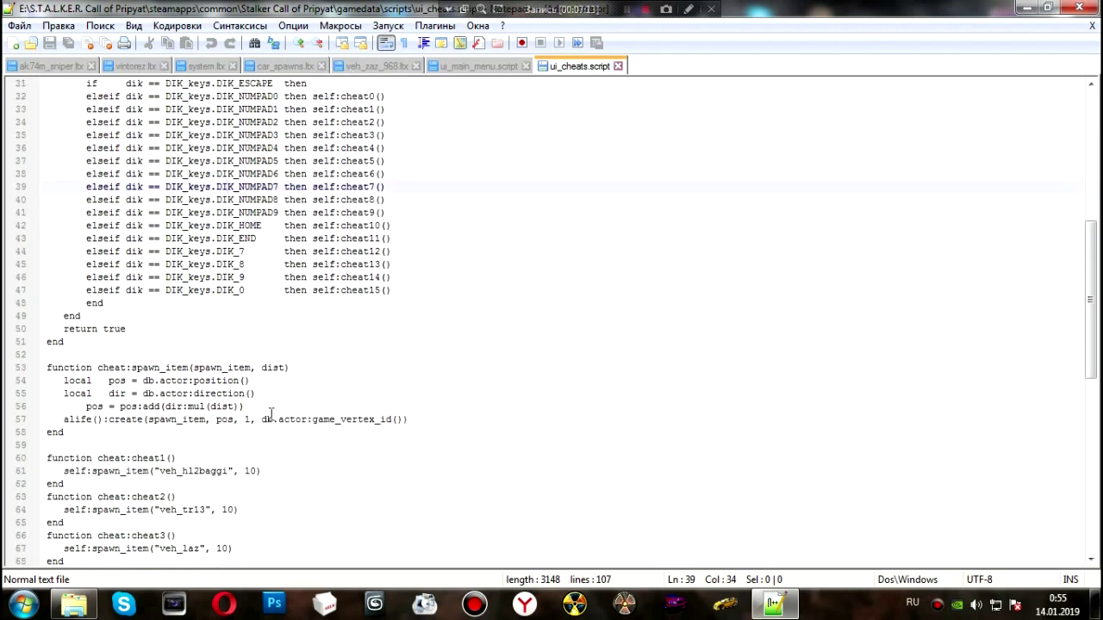
{"action": "left_click_drag", "start_coordinate": [43, 212], "coordinate": [178, 497]}
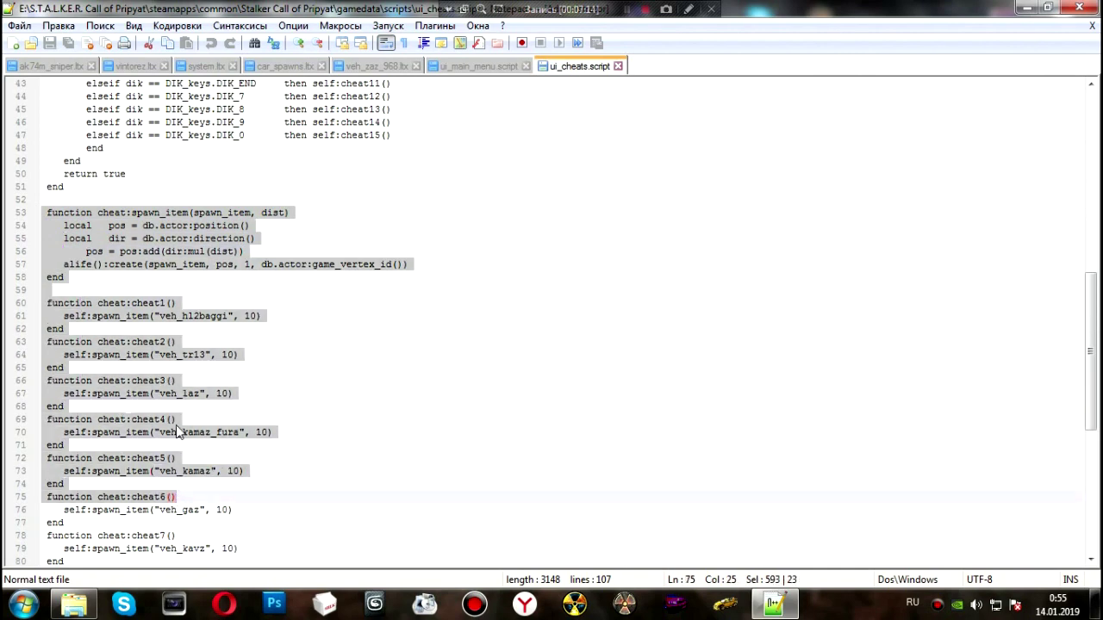
{"action": "left_click", "coordinate": [202, 468]}
{"action": "scroll", "coordinate": [215, 474], "scroll_direction": "down", "scroll_amount": 4}
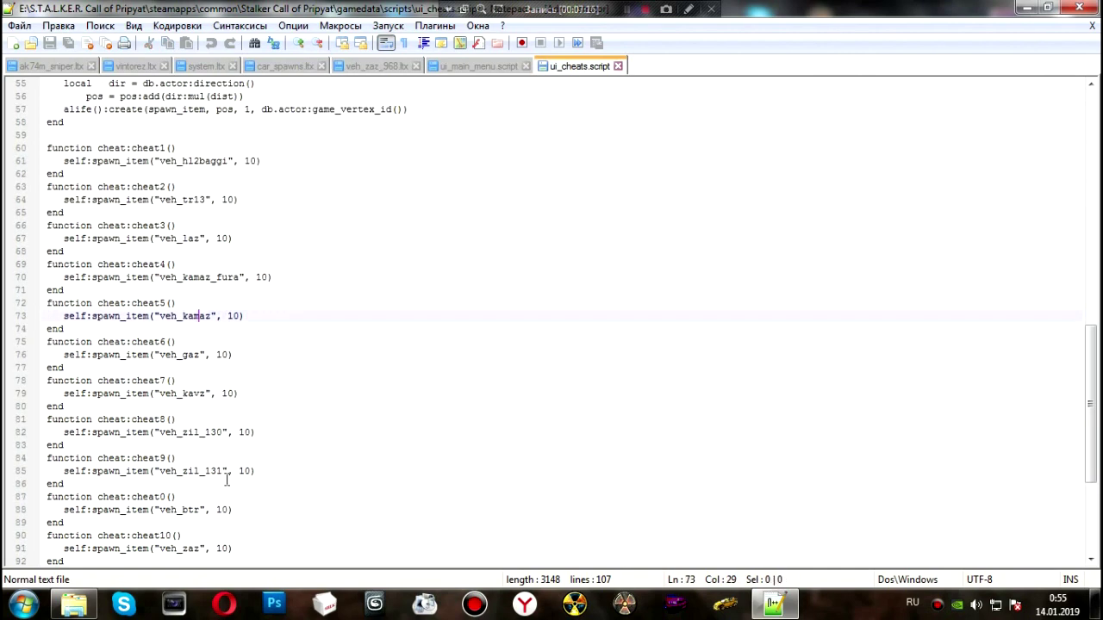
{"action": "scroll", "coordinate": [256, 394], "scroll_direction": "down", "scroll_amount": 1}
{"action": "scroll", "coordinate": [256, 393], "scroll_direction": "down", "scroll_amount": 1}
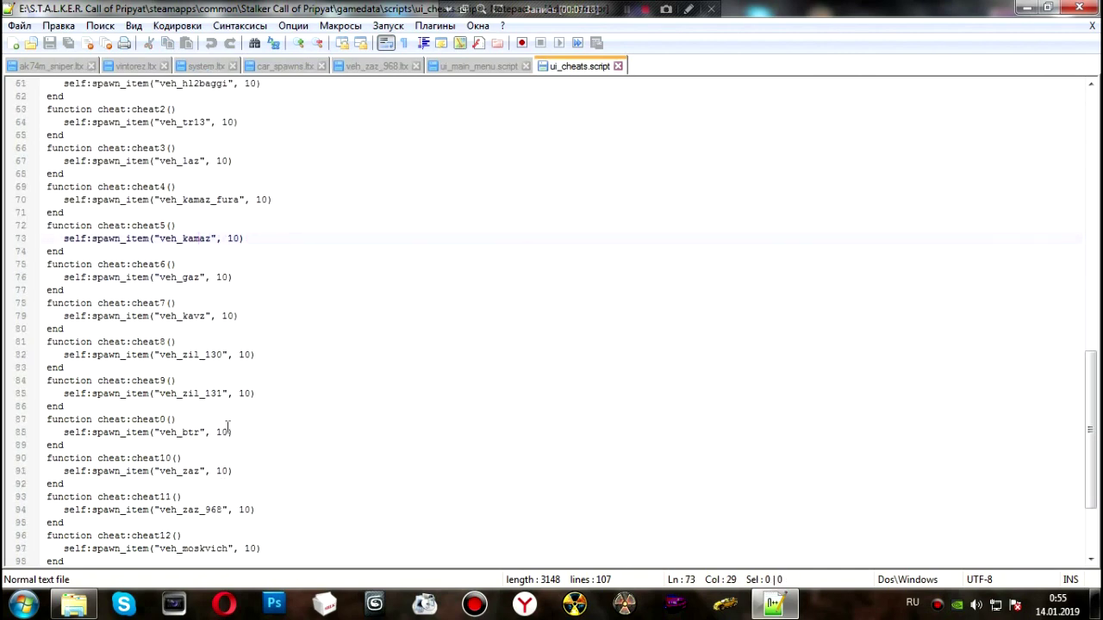
Step: Change the key assigned to cheat11 in cheat:OnKeyboard from DIK_END to DIK_1
{"action": "scroll", "coordinate": [170, 498], "scroll_direction": "up", "scroll_amount": 13}
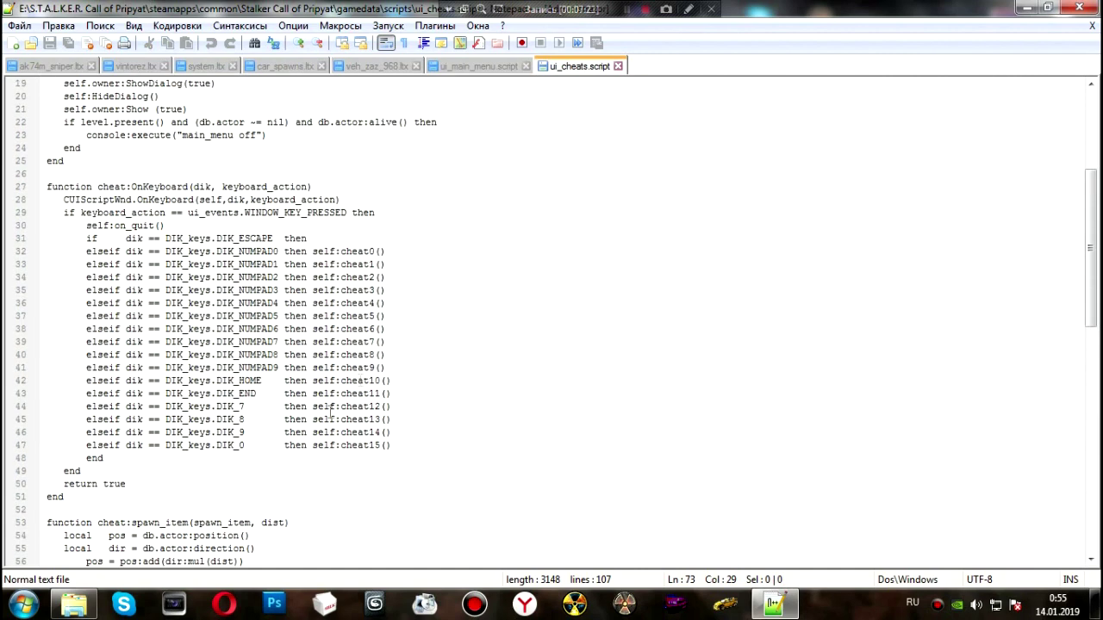
{"action": "left_click_drag", "start_coordinate": [360, 394], "coordinate": [264, 392]}
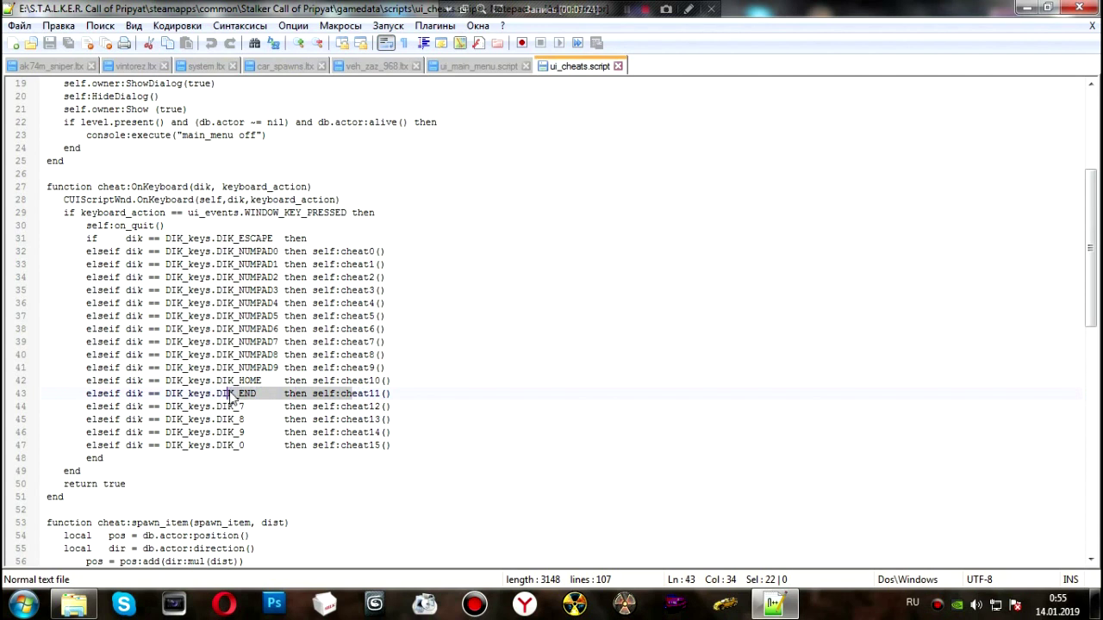
{"action": "left_click", "coordinate": [255, 393]}
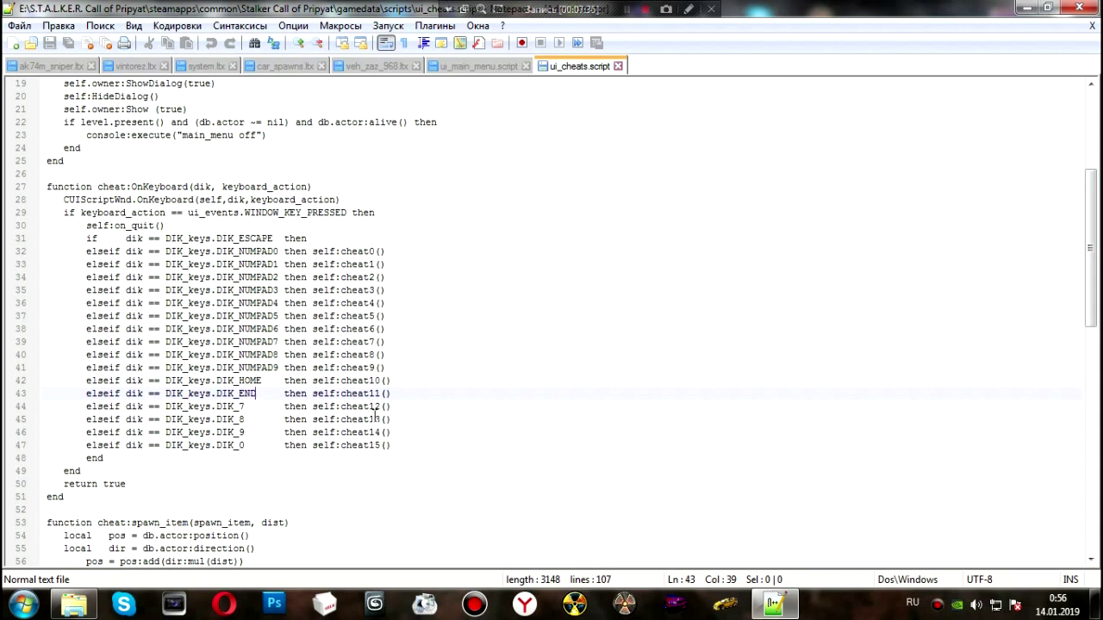
{"action": "key", "text": "BackSpace"}
{"action": "key", "text": "BackSpace"}
{"action": "key", "text": "BackSpace"}
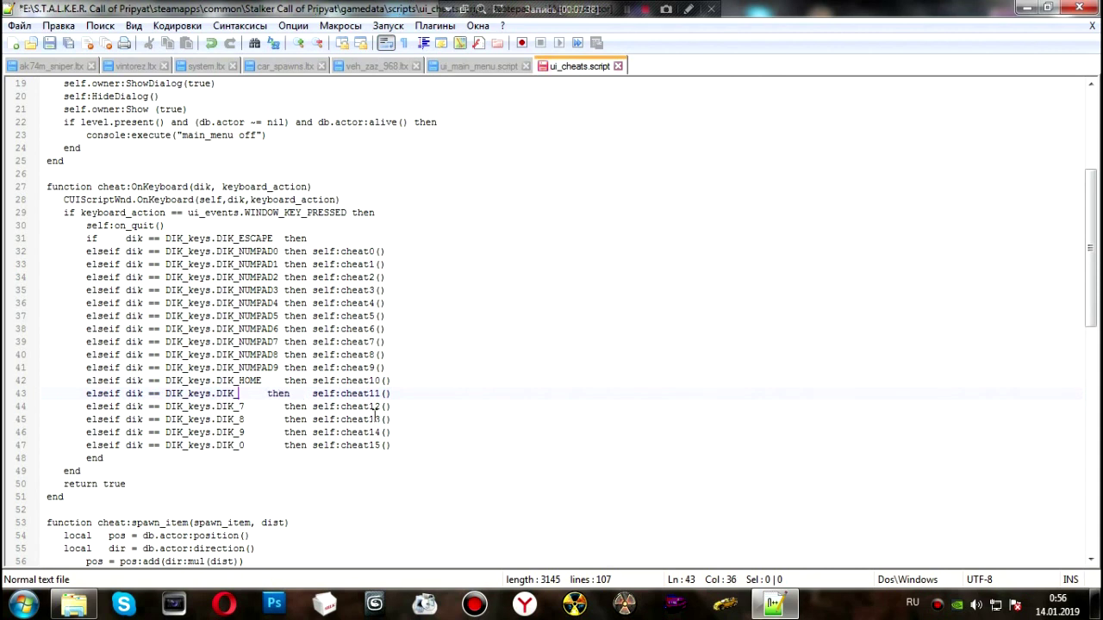
{"action": "type", "text": "1"}
Step: Compare the key assignments with the cheat11 to cheat15 vehicle spawn functions and highlight the cheat15 assignment line
{"action": "scroll", "coordinate": [265, 383], "scroll_direction": "down", "scroll_amount": 1}
{"action": "left_click_drag", "start_coordinate": [281, 336], "coordinate": [234, 262]}
{"action": "left_click", "coordinate": [262, 380]}
{"action": "scroll", "coordinate": [267, 387], "scroll_direction": "down", "scroll_amount": 16}
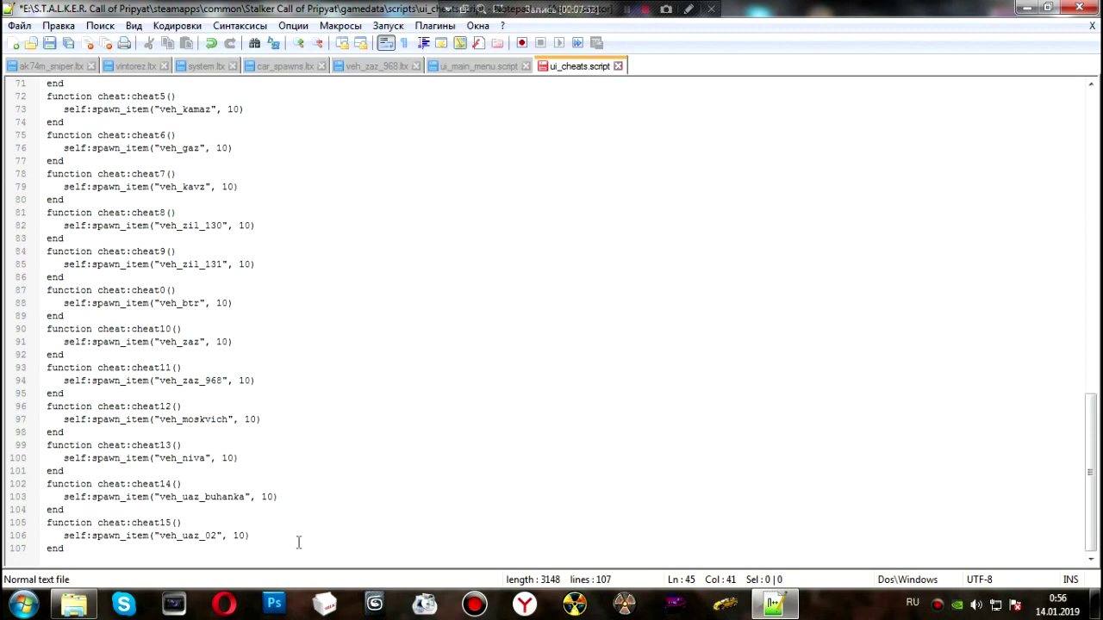
{"action": "left_click_drag", "start_coordinate": [296, 503], "coordinate": [32, 360]}
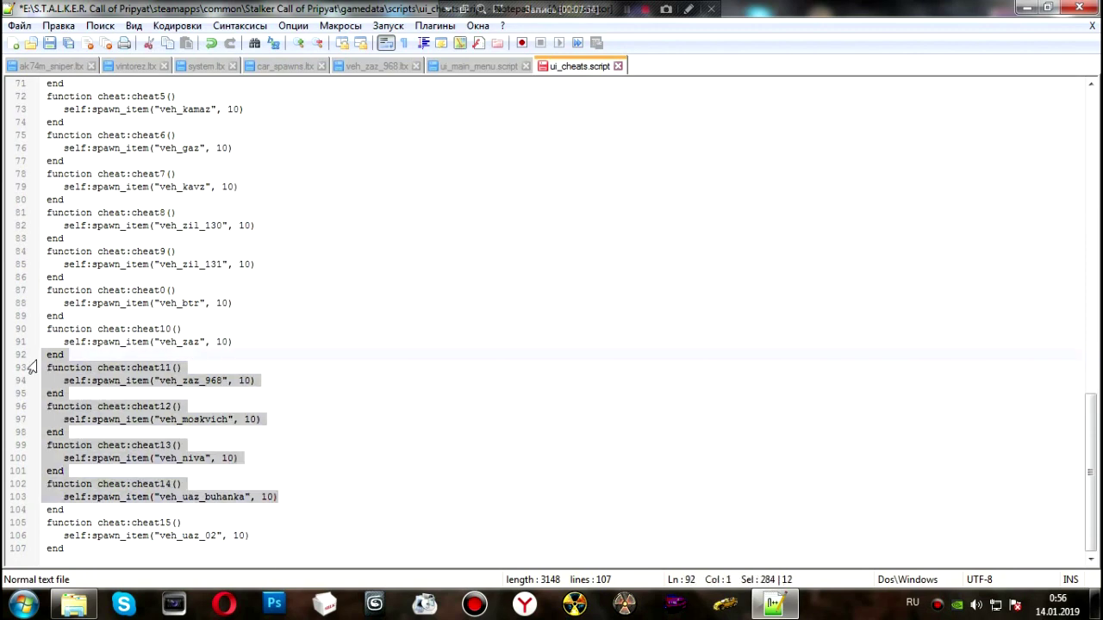
{"action": "left_click", "coordinate": [84, 426]}
{"action": "scroll", "coordinate": [252, 470], "scroll_direction": "up", "scroll_amount": 6}
{"action": "scroll", "coordinate": [259, 414], "scroll_direction": "up", "scroll_amount": 7}
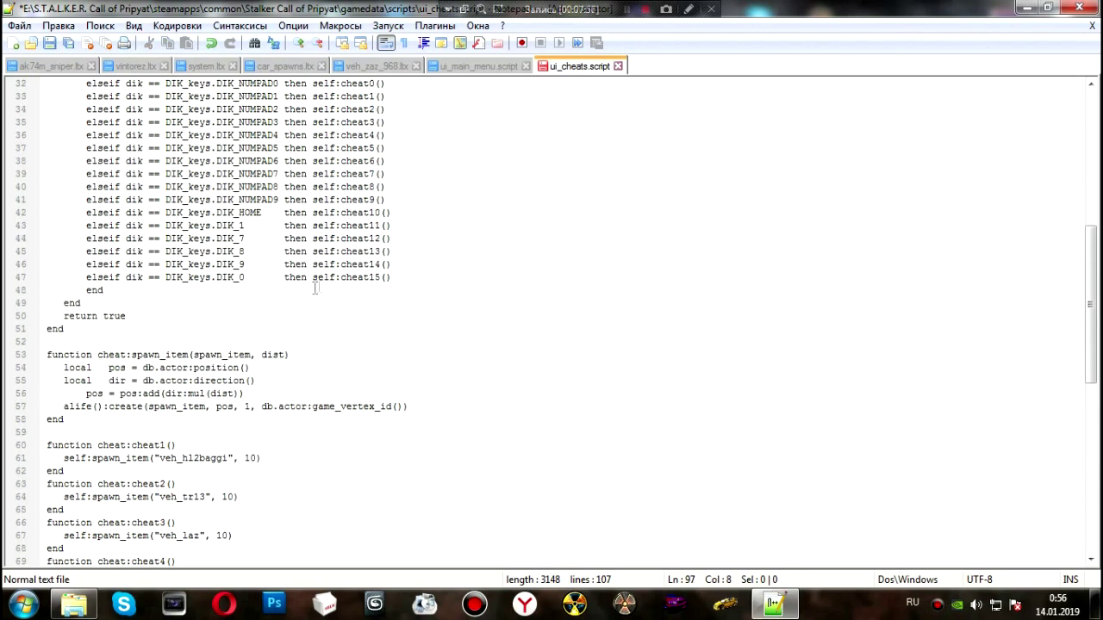
{"action": "left_click_drag", "start_coordinate": [413, 278], "coordinate": [41, 281]}
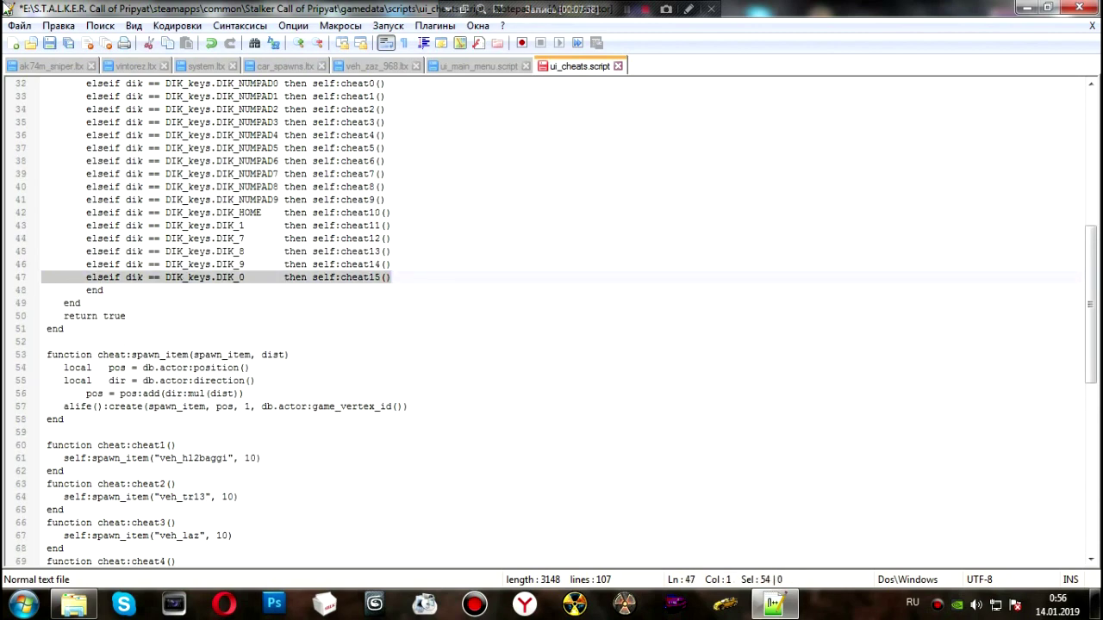
Step: Save the modified ui_cheats.script, then switch to Windows Explorer and go to the Stalker Call of Pripyat folder
{"action": "left_click", "coordinate": [68, 45]}
{"action": "key", "text": "alt+Tab"}
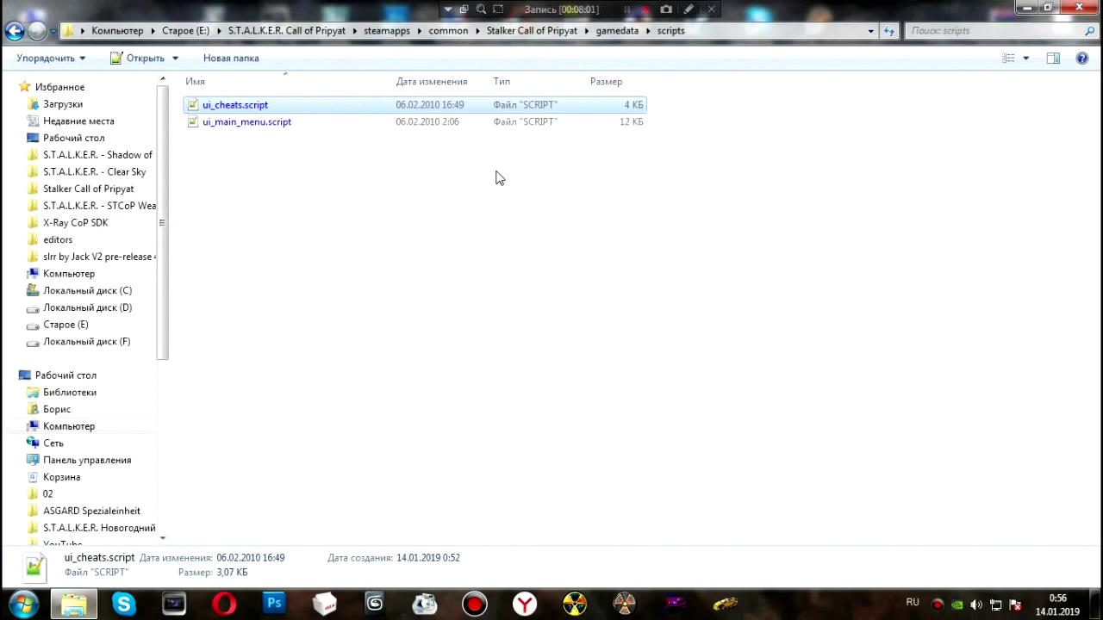
{"action": "left_click", "coordinate": [570, 33]}
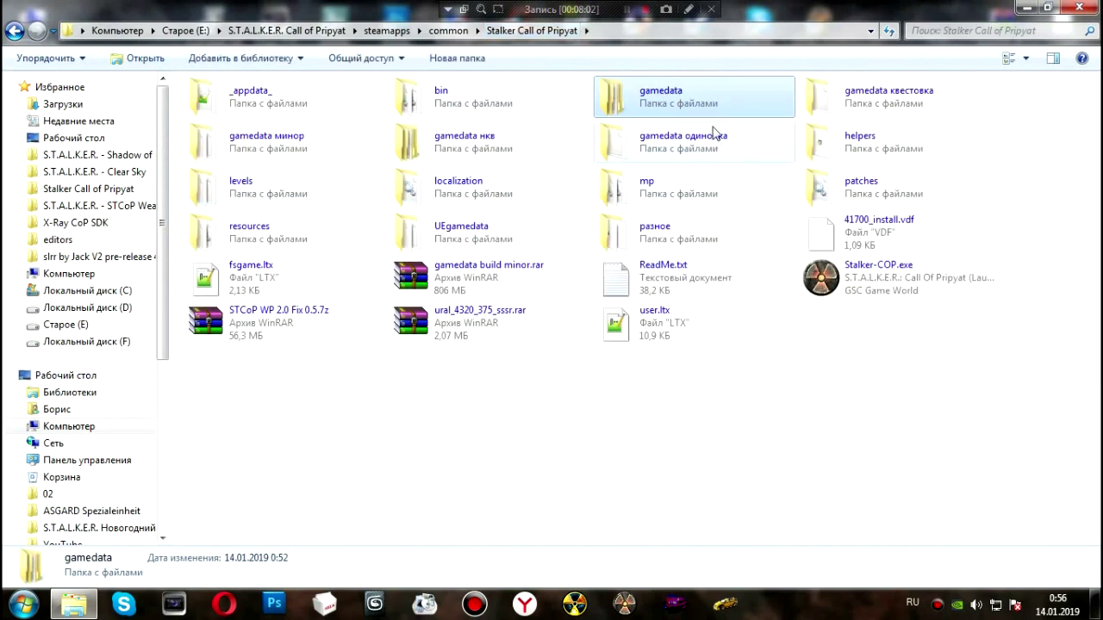
Step: Look inside the gamedata sounds folder, then view the vehicle texture files in textures\veh
{"action": "double_click", "coordinate": [705, 108]}
{"action": "left_click", "coordinate": [228, 145]}
{"action": "double_click", "coordinate": [232, 155]}
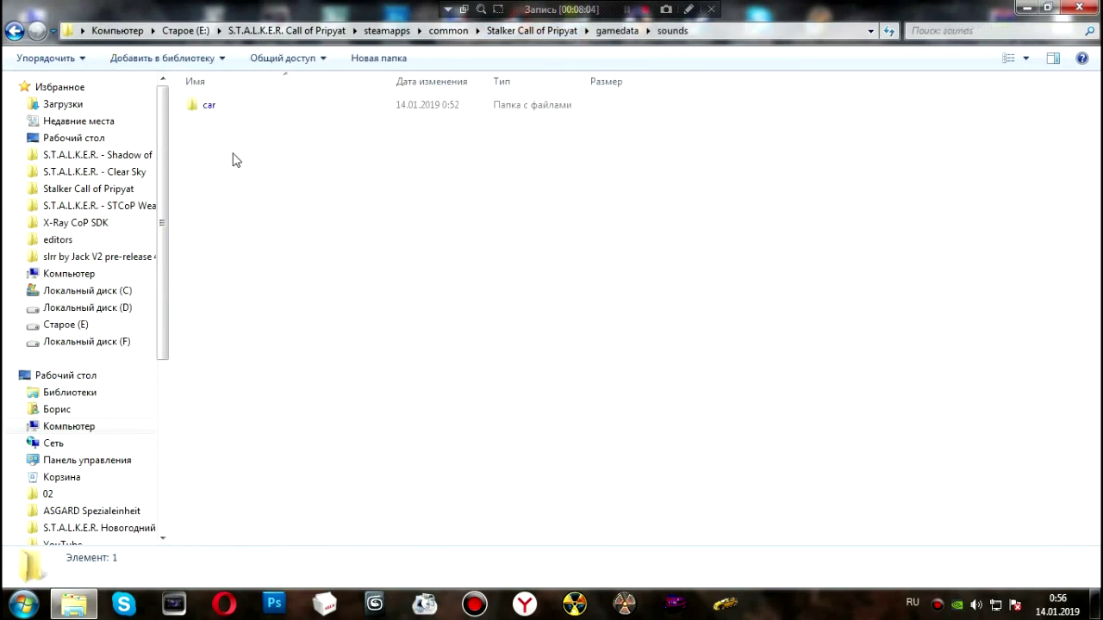
{"action": "key", "text": "BackSpace"}
{"action": "double_click", "coordinate": [209, 172]}
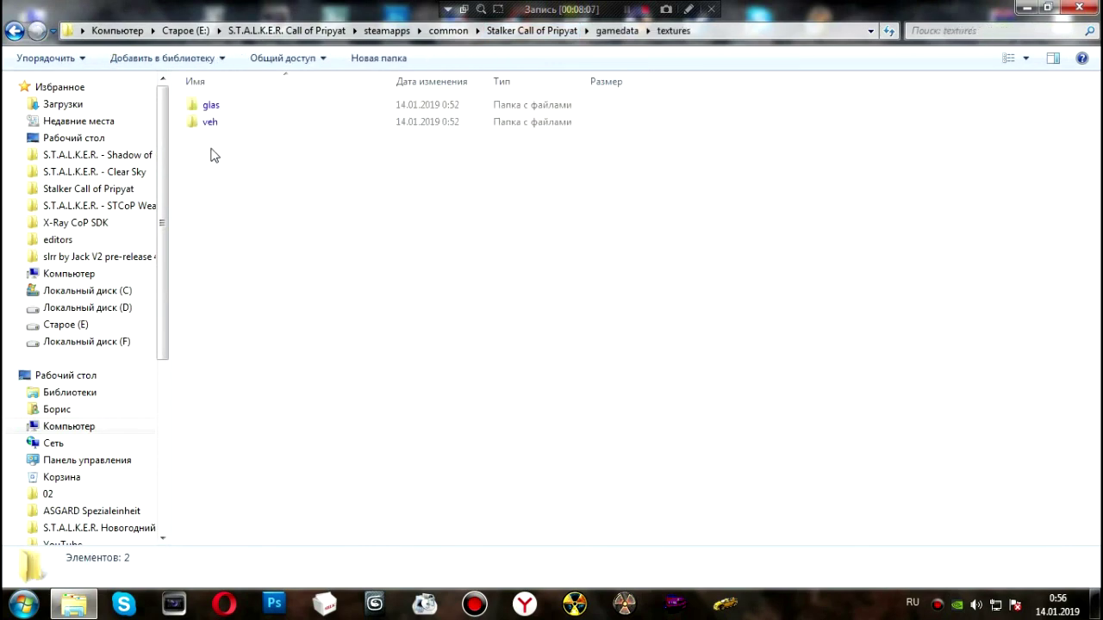
{"action": "double_click", "coordinate": [229, 124]}
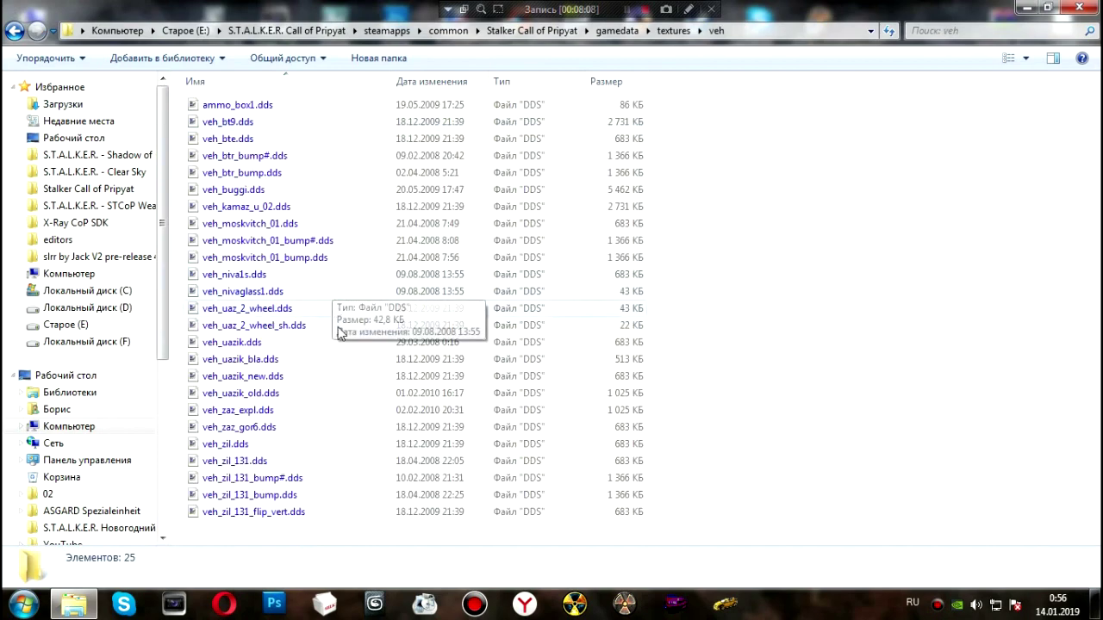
Step: View the glas_g-01.dds texture from the textures\glas folder, close it, and return to the Stalker Call of Pripyat folder
{"action": "left_click", "coordinate": [14, 31]}
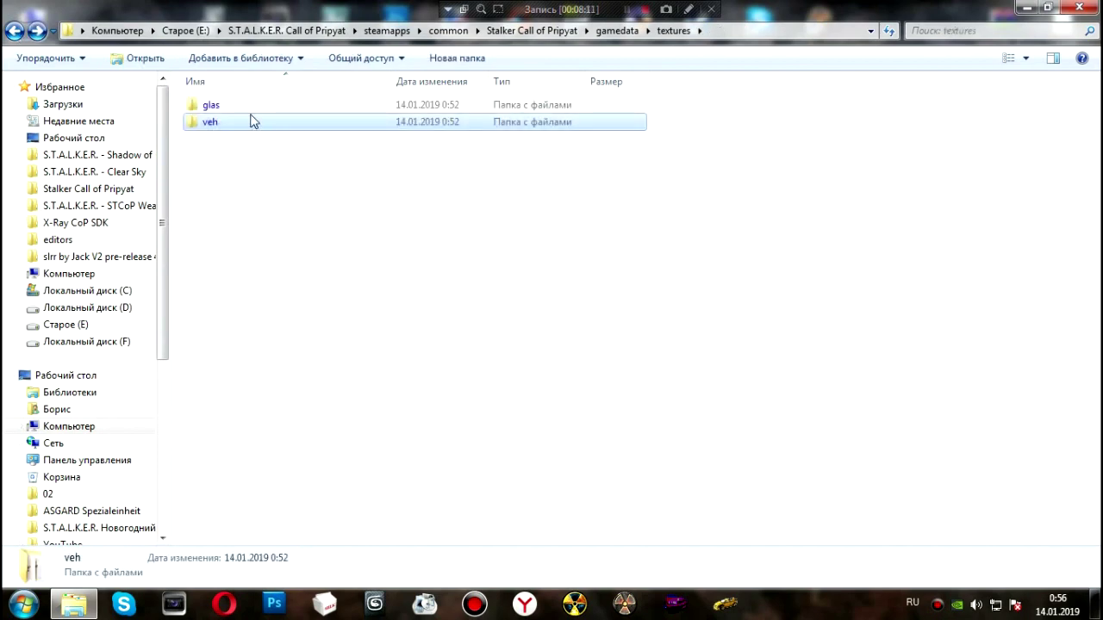
{"action": "double_click", "coordinate": [249, 123]}
{"action": "left_click", "coordinate": [13, 32]}
{"action": "double_click", "coordinate": [210, 106]}
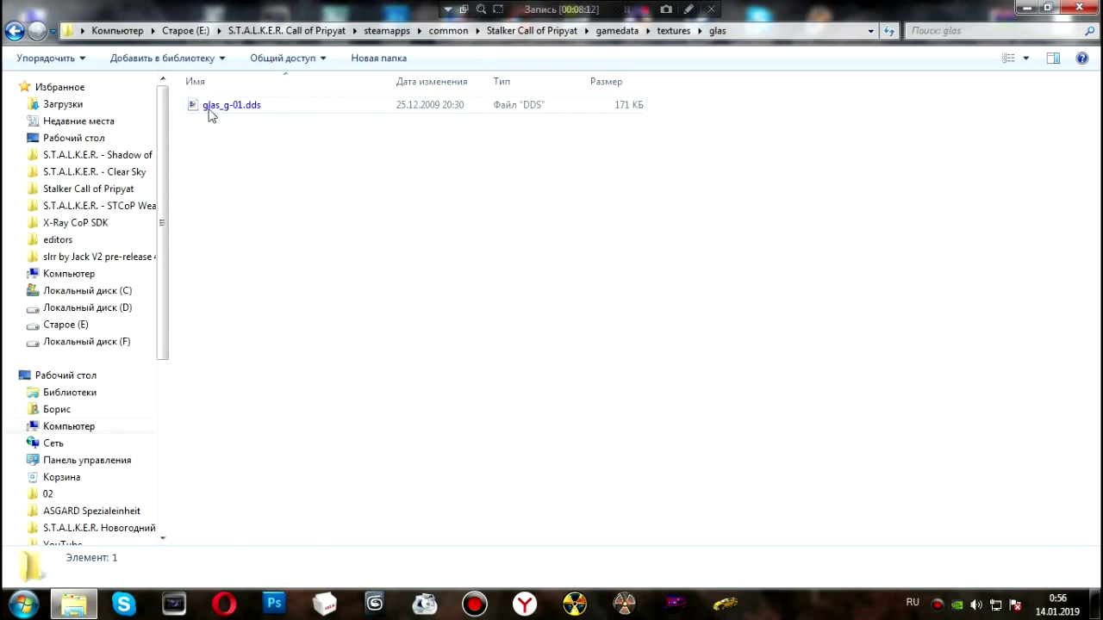
{"action": "double_click", "coordinate": [212, 105]}
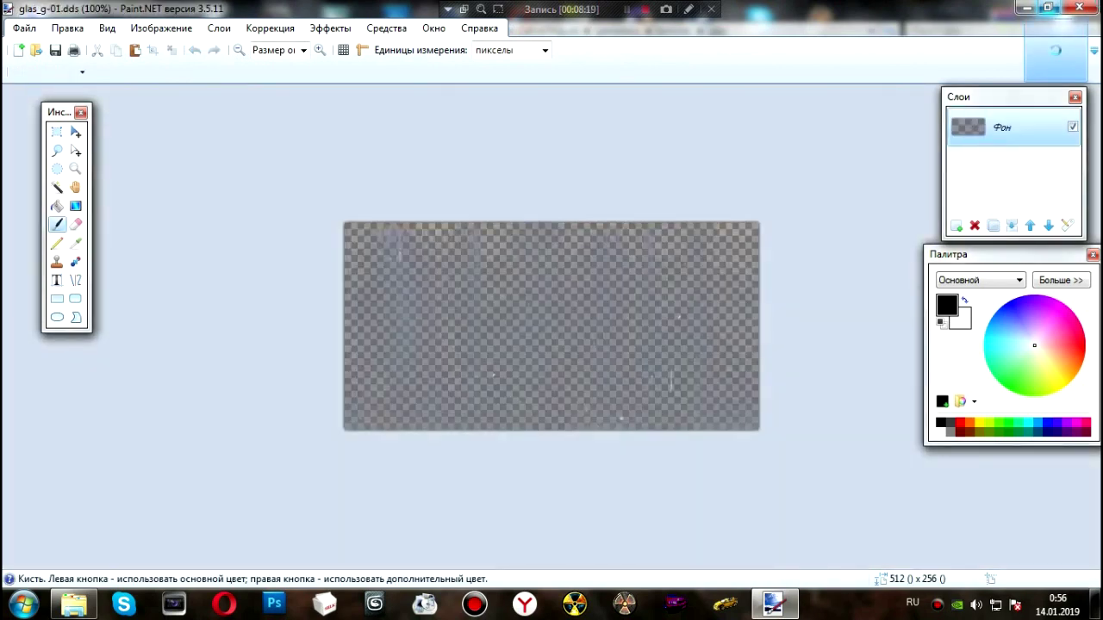
{"action": "key", "text": "alt+F4"}
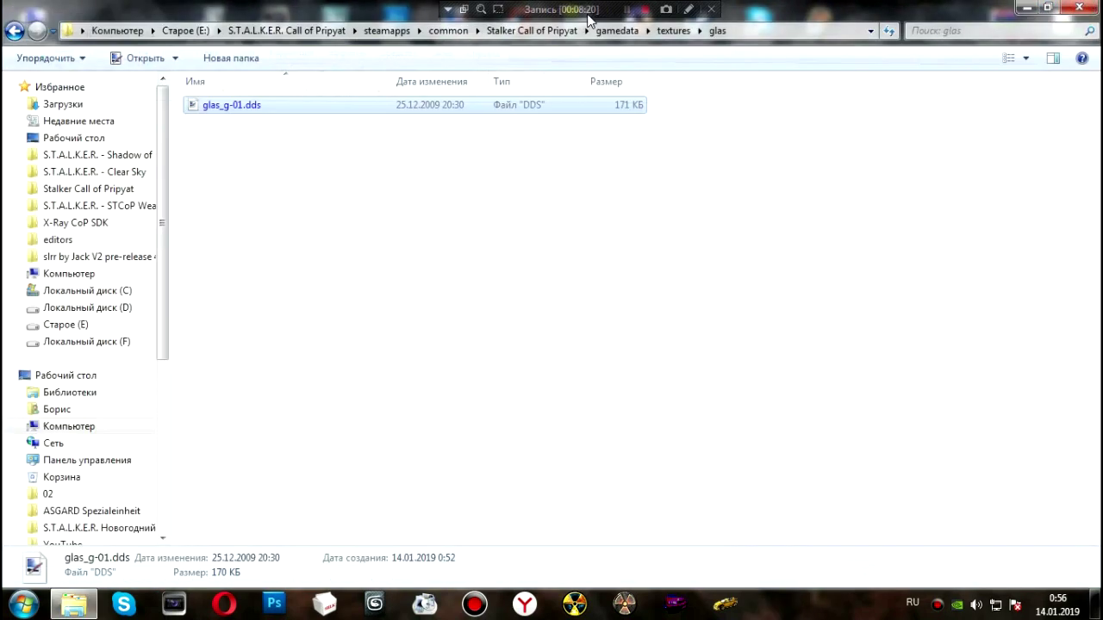
{"action": "left_click", "coordinate": [539, 31]}
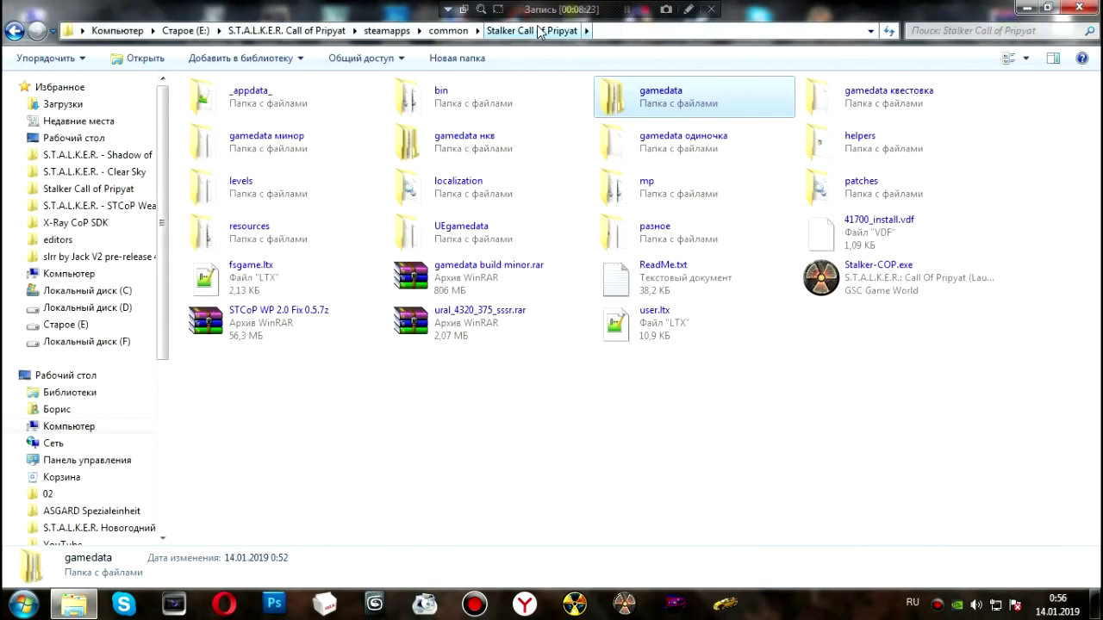
{"action": "left_click", "coordinate": [508, 506]}
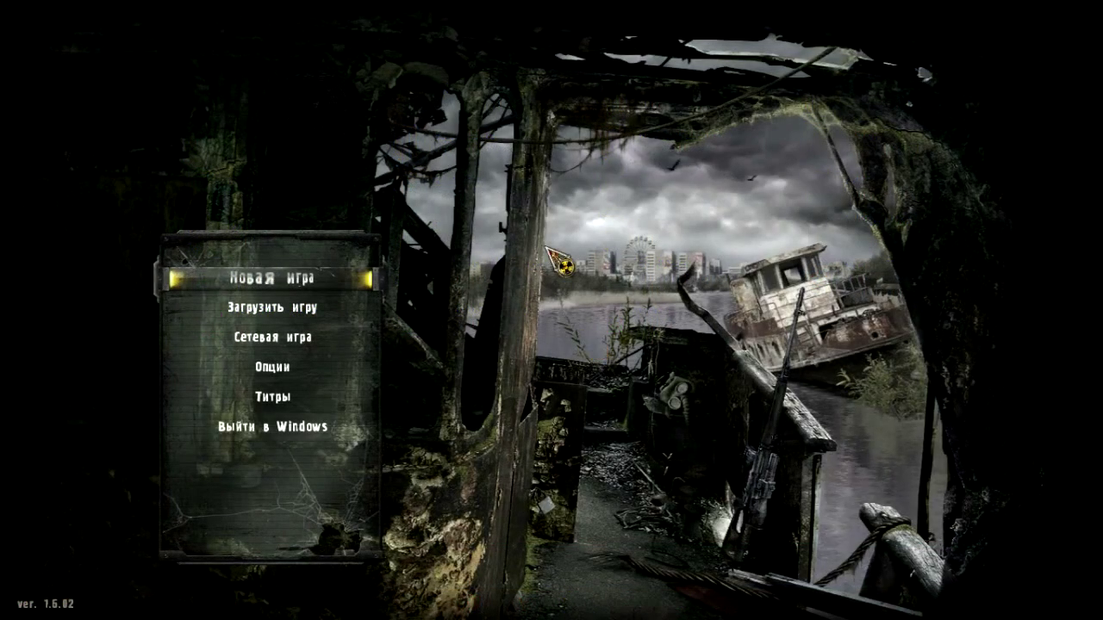
Step: Examine the keyboard assignments in the game's control options, including the camera view keys, and leave the options without applying changes
{"action": "left_click", "coordinate": [317, 366]}
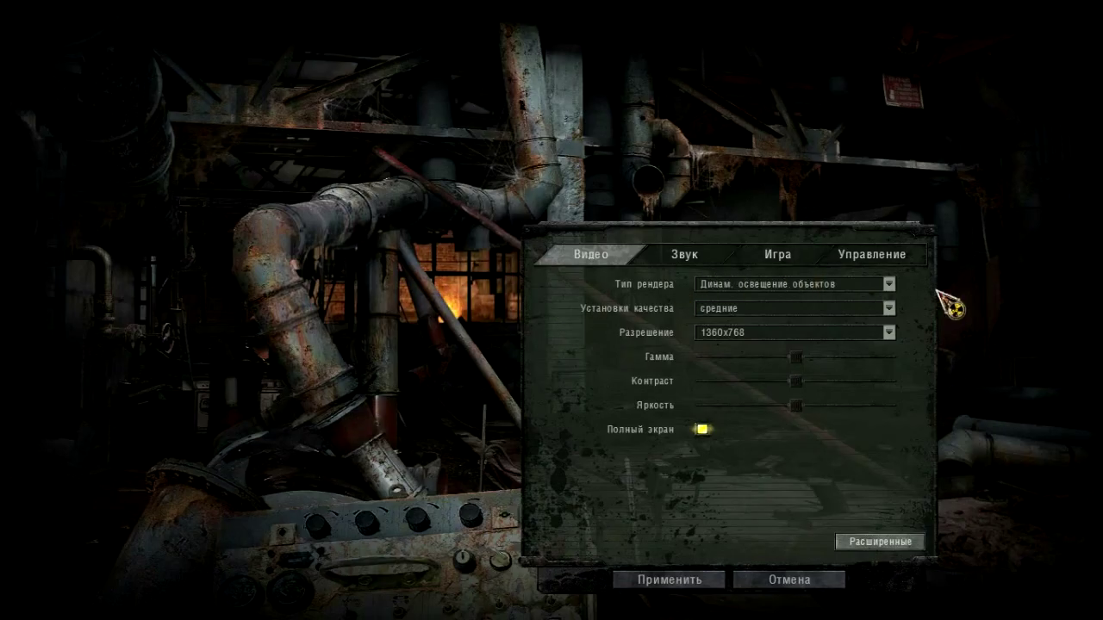
{"action": "left_click", "coordinate": [866, 266]}
{"action": "scroll", "coordinate": [758, 438], "scroll_direction": "down", "scroll_amount": 10}
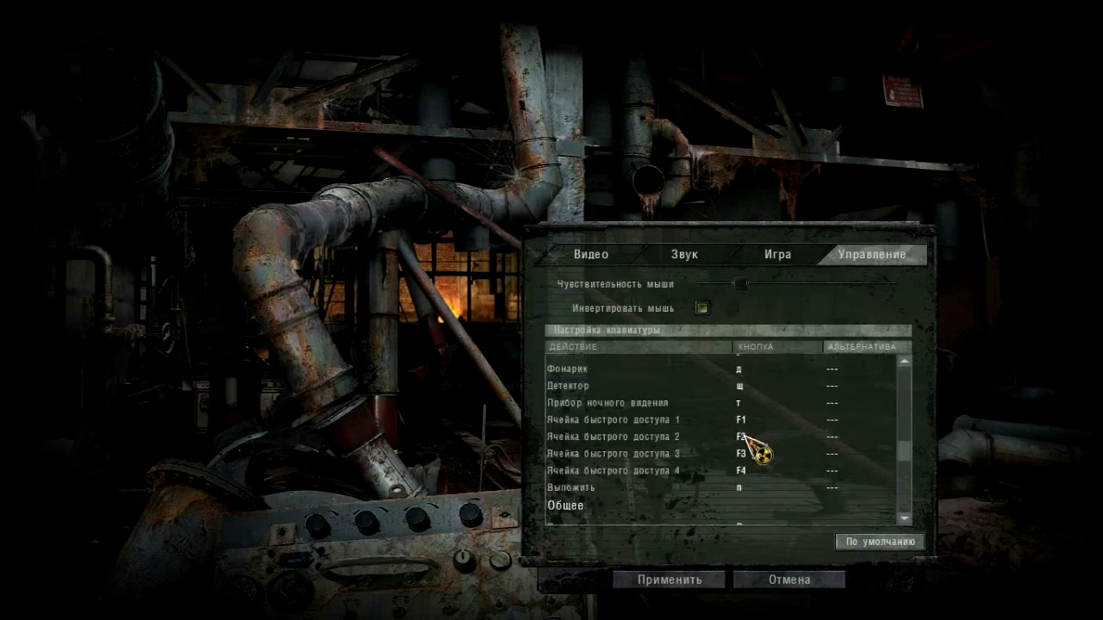
{"action": "scroll", "coordinate": [746, 436], "scroll_direction": "down", "scroll_amount": 4}
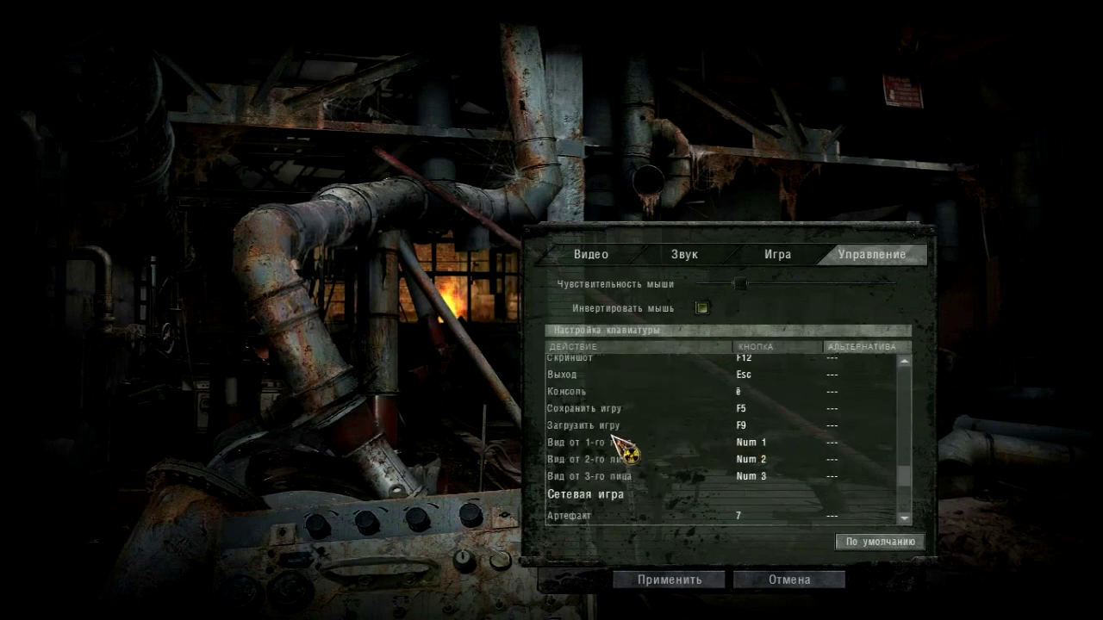
{"action": "scroll", "coordinate": [693, 451], "scroll_direction": "down", "scroll_amount": 3}
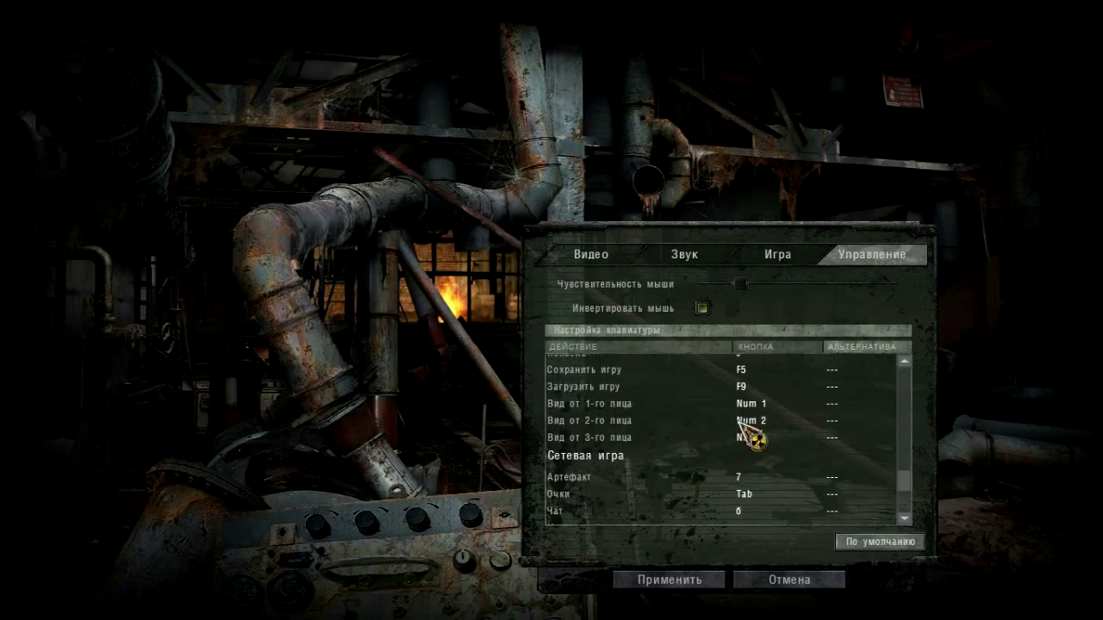
{"action": "scroll", "coordinate": [755, 468], "scroll_direction": "down", "scroll_amount": 7}
{"action": "scroll", "coordinate": [742, 463], "scroll_direction": "up", "scroll_amount": 3}
{"action": "scroll", "coordinate": [739, 462], "scroll_direction": "up", "scroll_amount": 15}
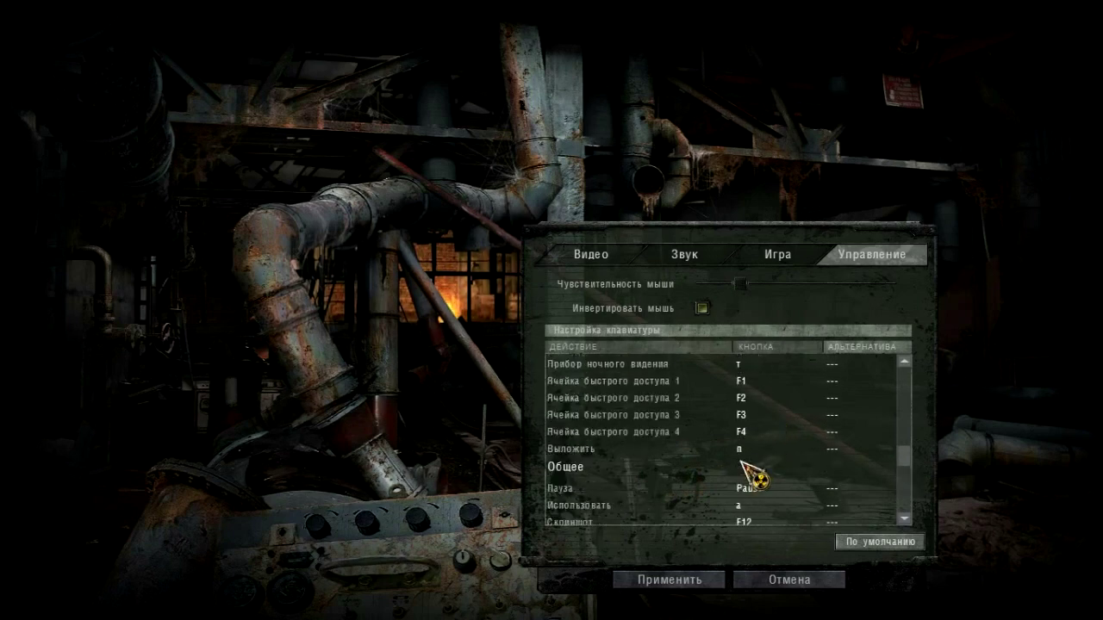
{"action": "scroll", "coordinate": [741, 465], "scroll_direction": "up", "scroll_amount": 12}
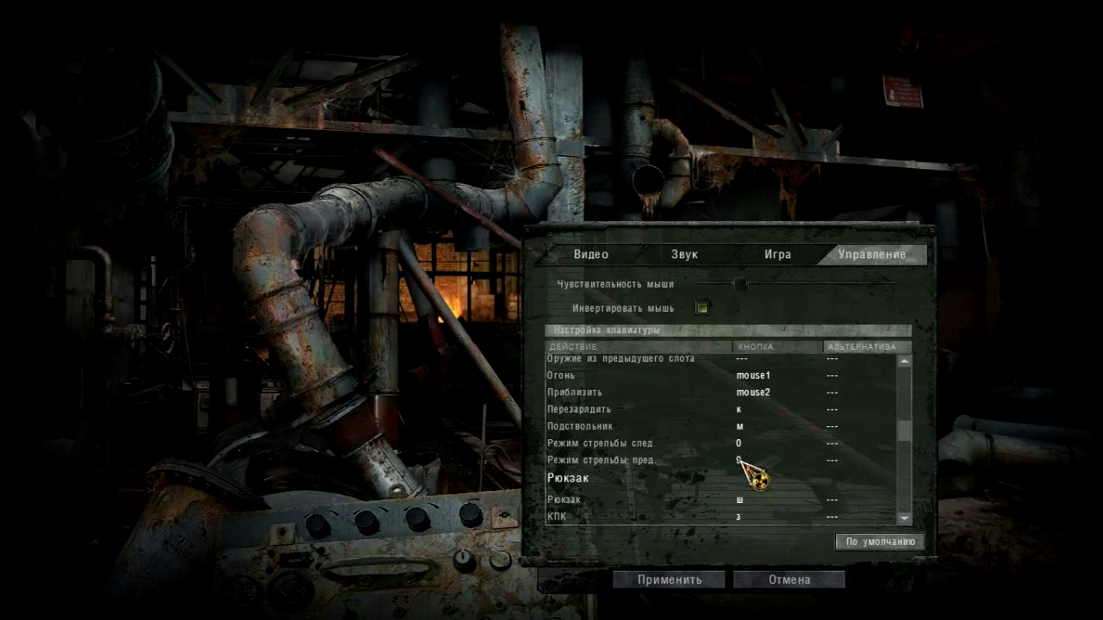
{"action": "scroll", "coordinate": [741, 465], "scroll_direction": "up", "scroll_amount": 10}
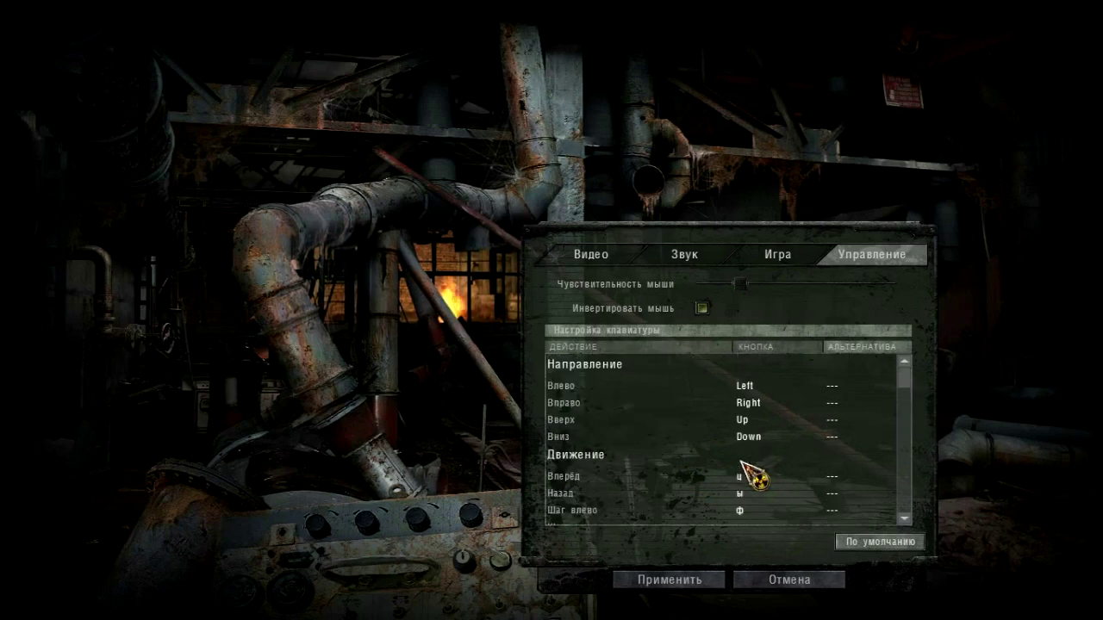
{"action": "left_click", "coordinate": [783, 580]}
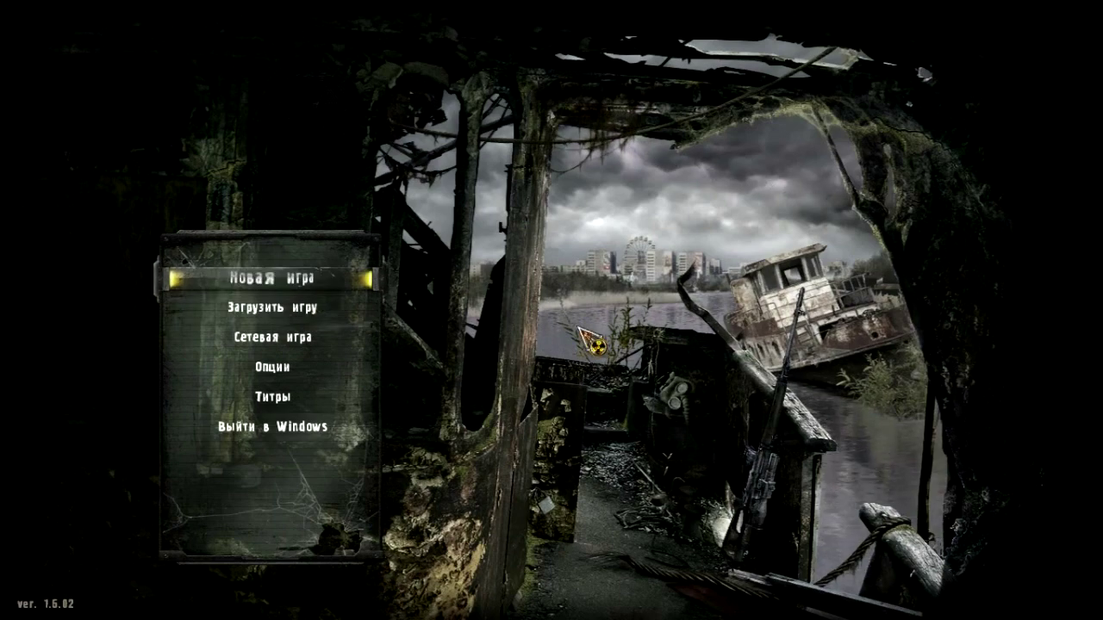
Step: Start a new game, walk forward a short way through the forest, and pause the game
{"action": "left_click", "coordinate": [313, 278]}
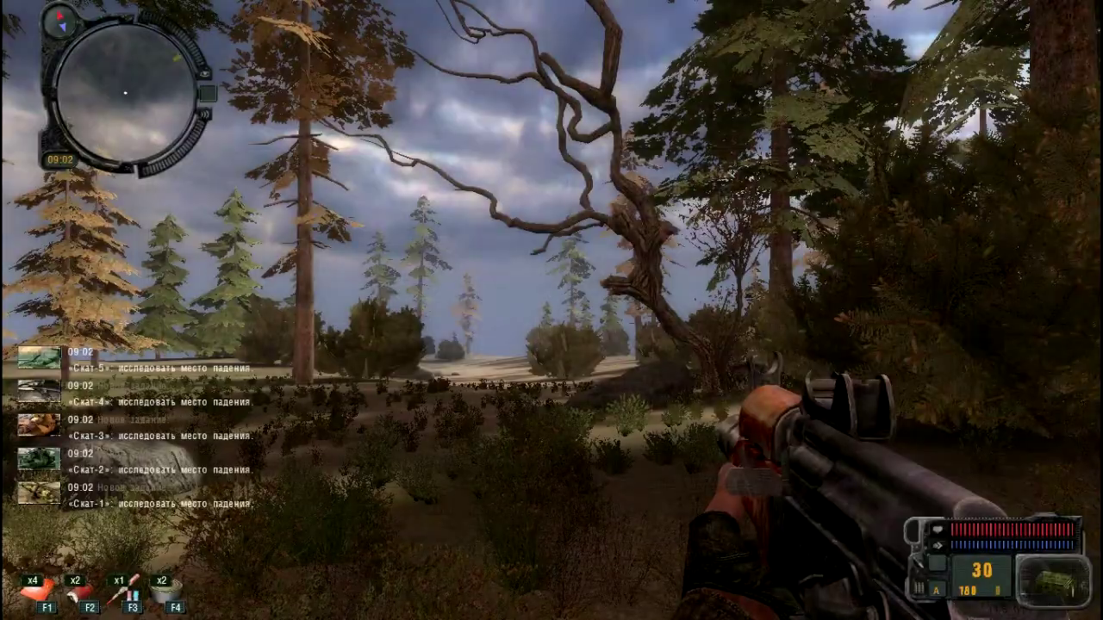
{"action": "key", "text": "w"}
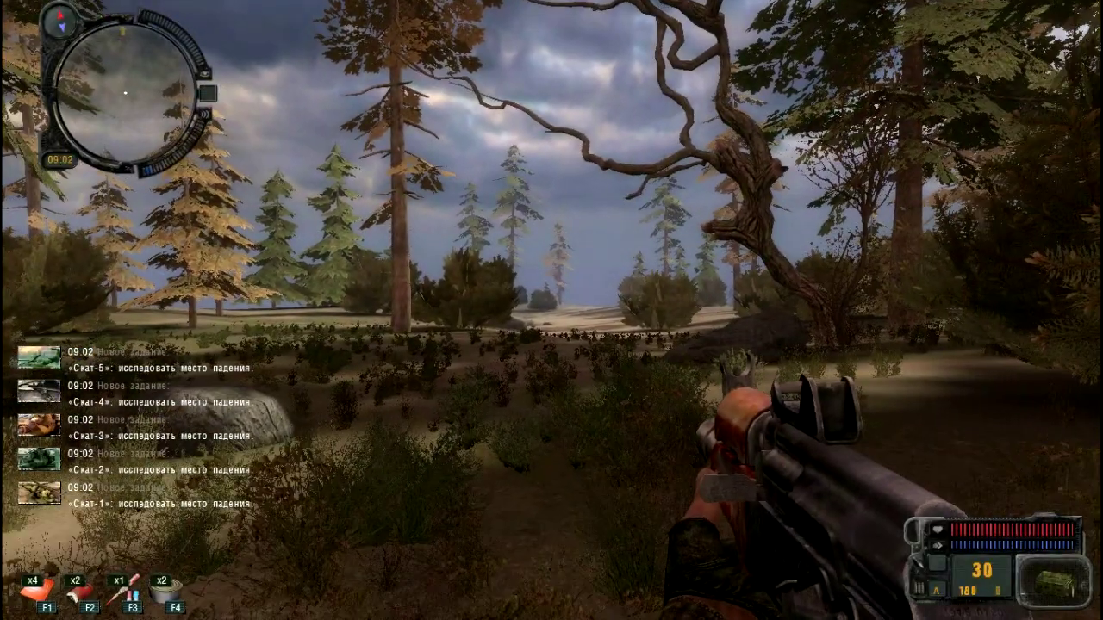
{"action": "key", "text": "w"}
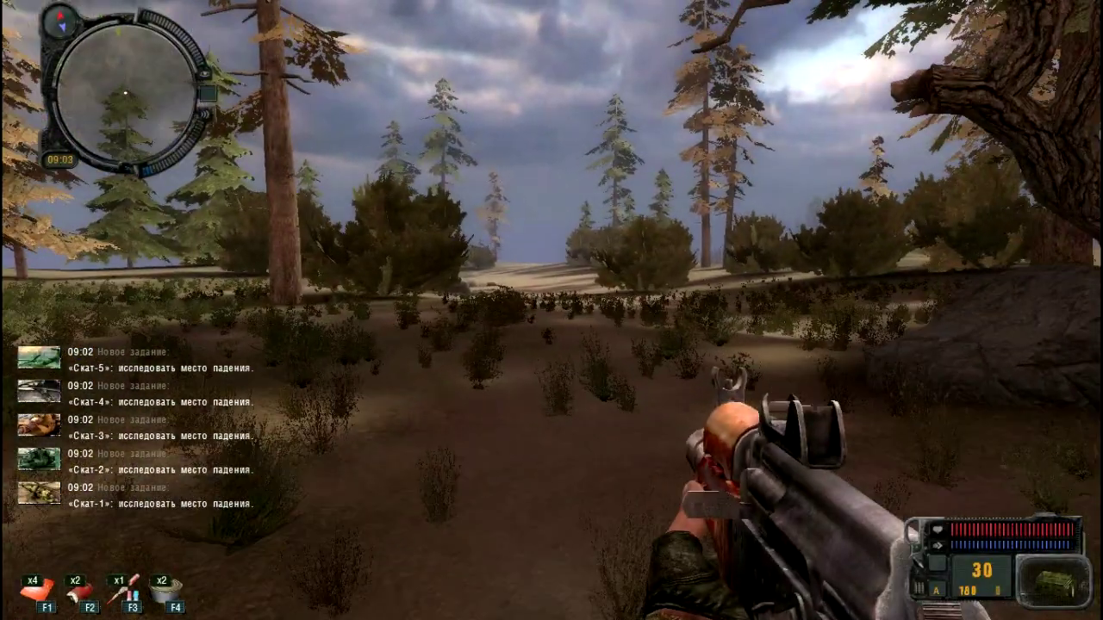
{"action": "key", "text": "w"}
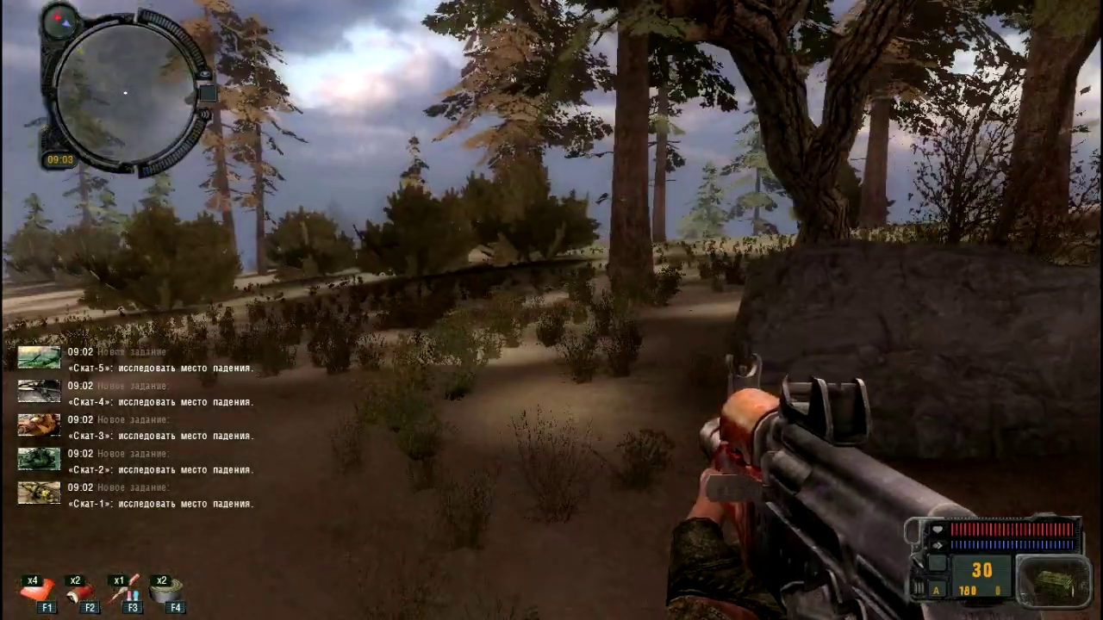
{"action": "key", "text": "Escape"}
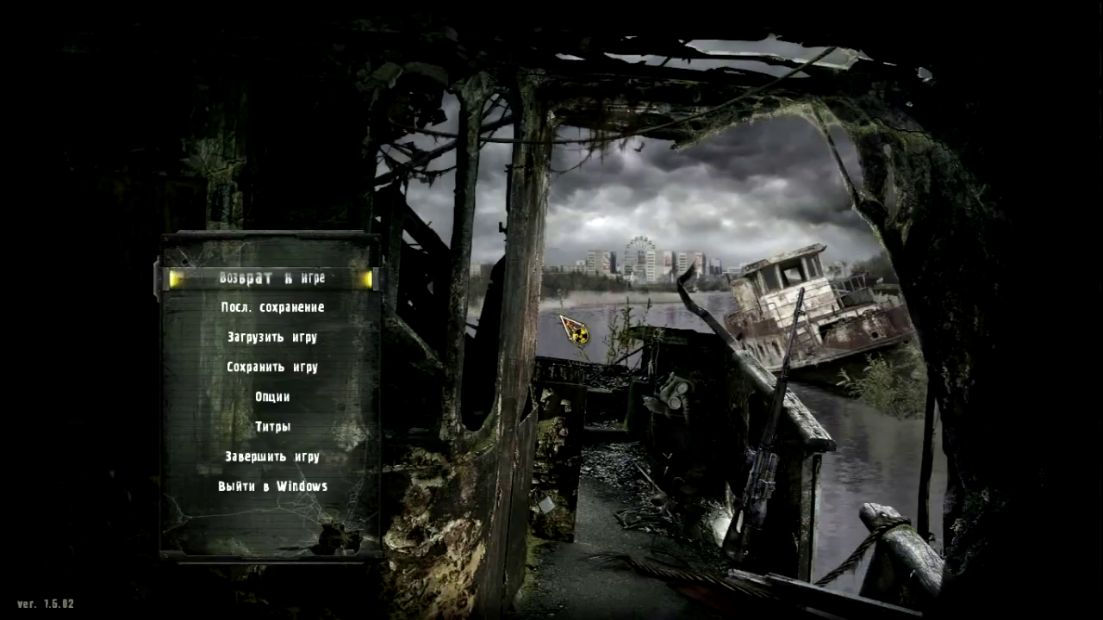